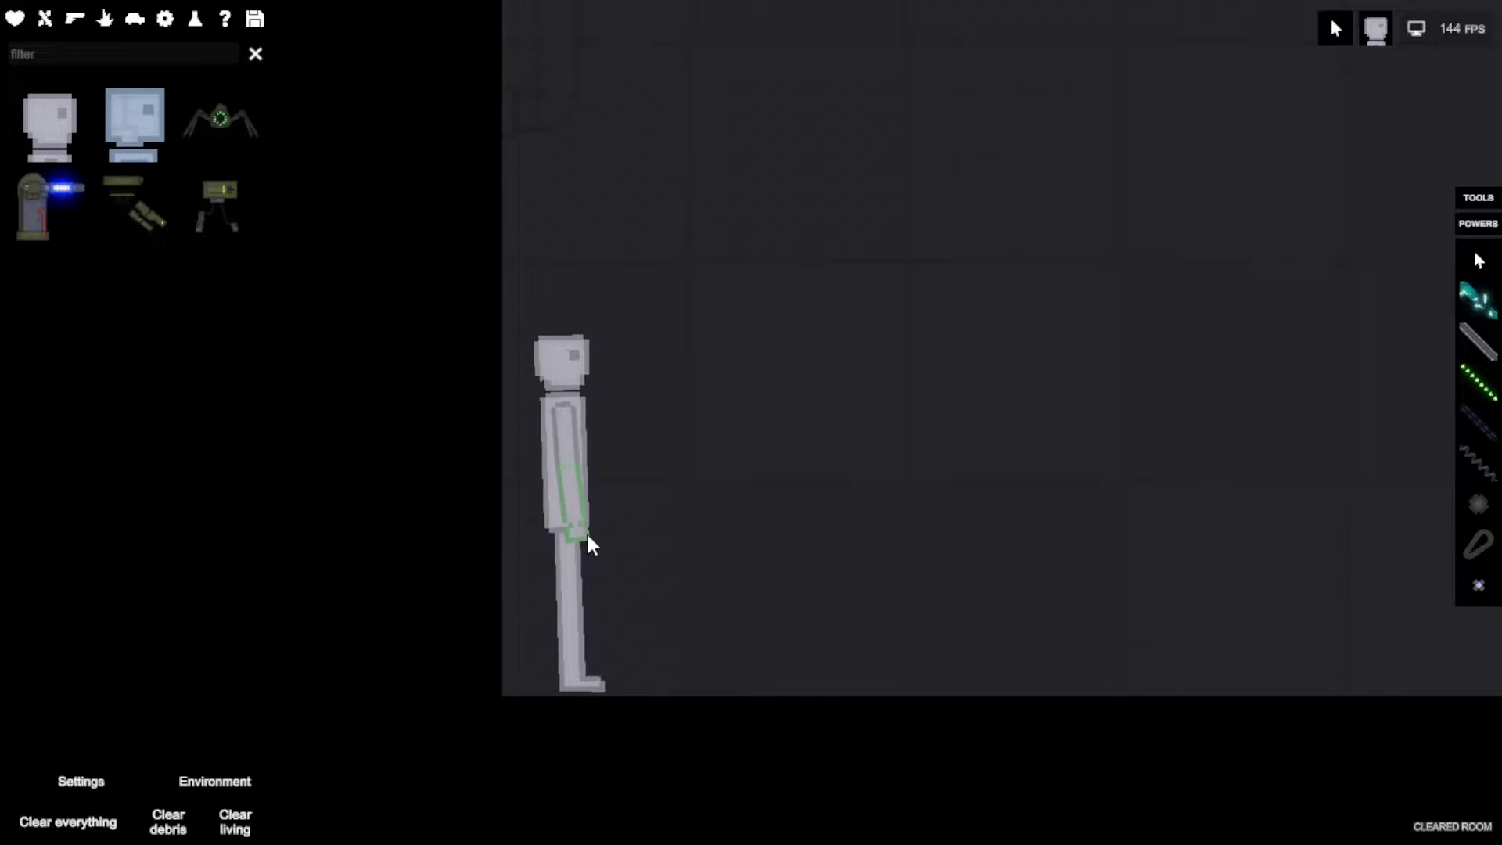
Spawn a Farm Truck from Vehicles, shift it right, and drop an Excavator onto the ragdoll
mouse_move(586, 531)
left_mouse_down()
mouse_move(617, 415)
mouse_move(678, 521)
mouse_move(689, 354)
left_mouse_up()
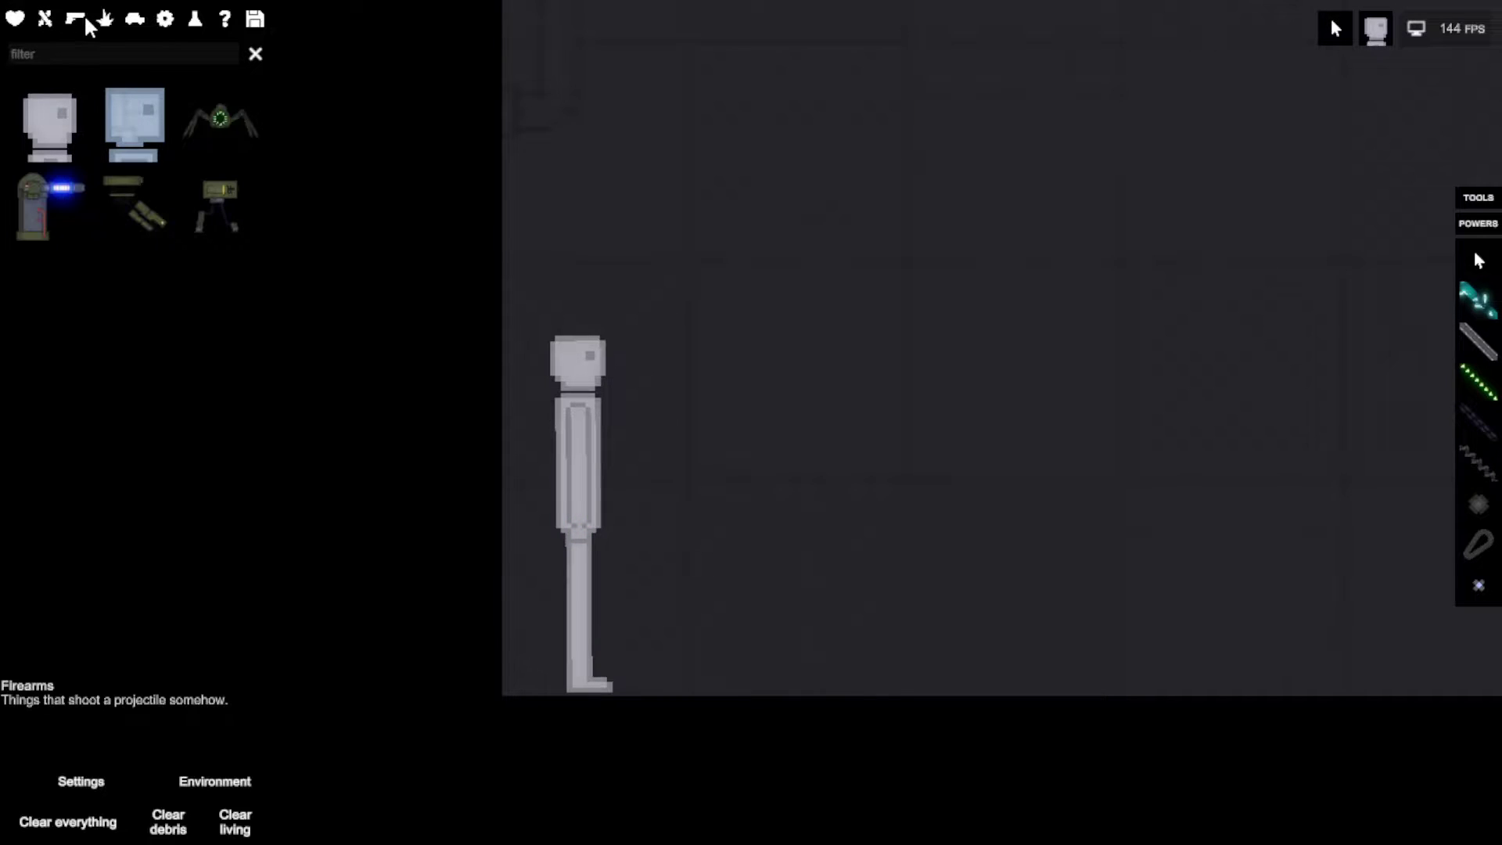
left_click(125, 19)
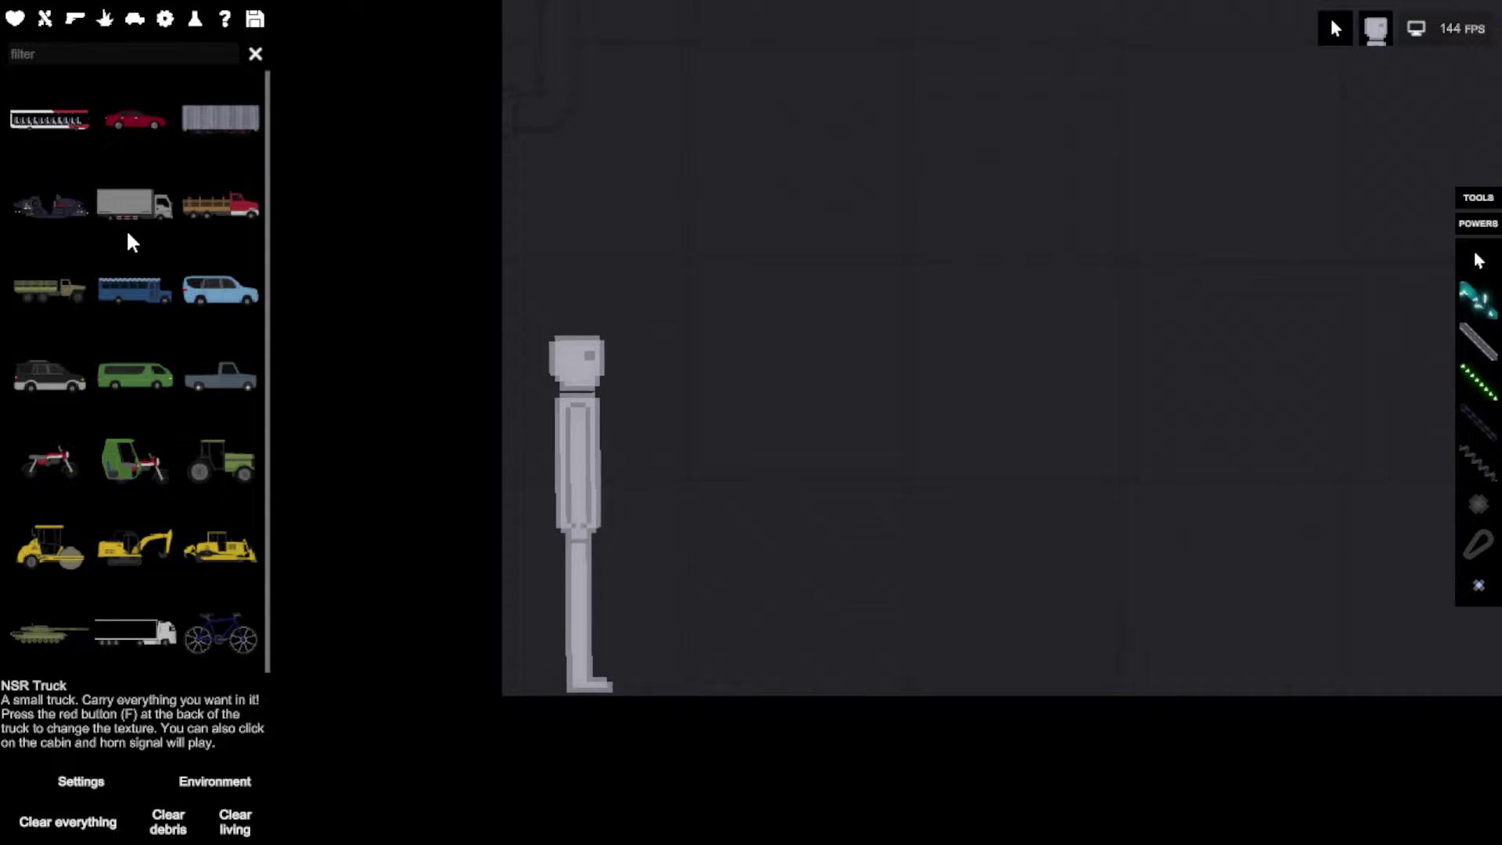
scroll(536, 308, "down", 2)
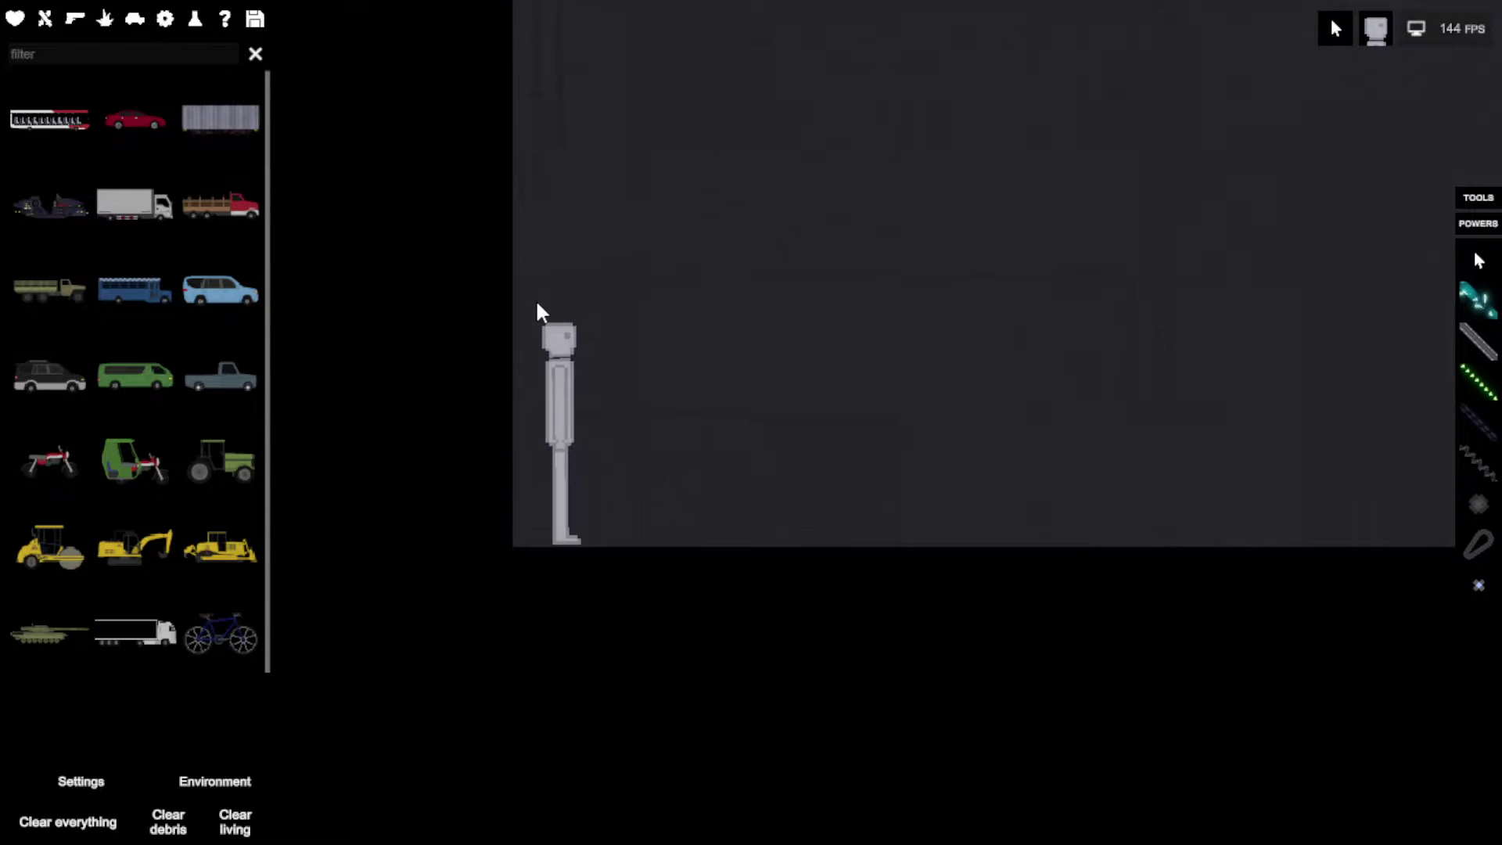
scroll(558, 352, "up", 1)
scroll(531, 321, "down", 1)
scroll(532, 321, "up", 1)
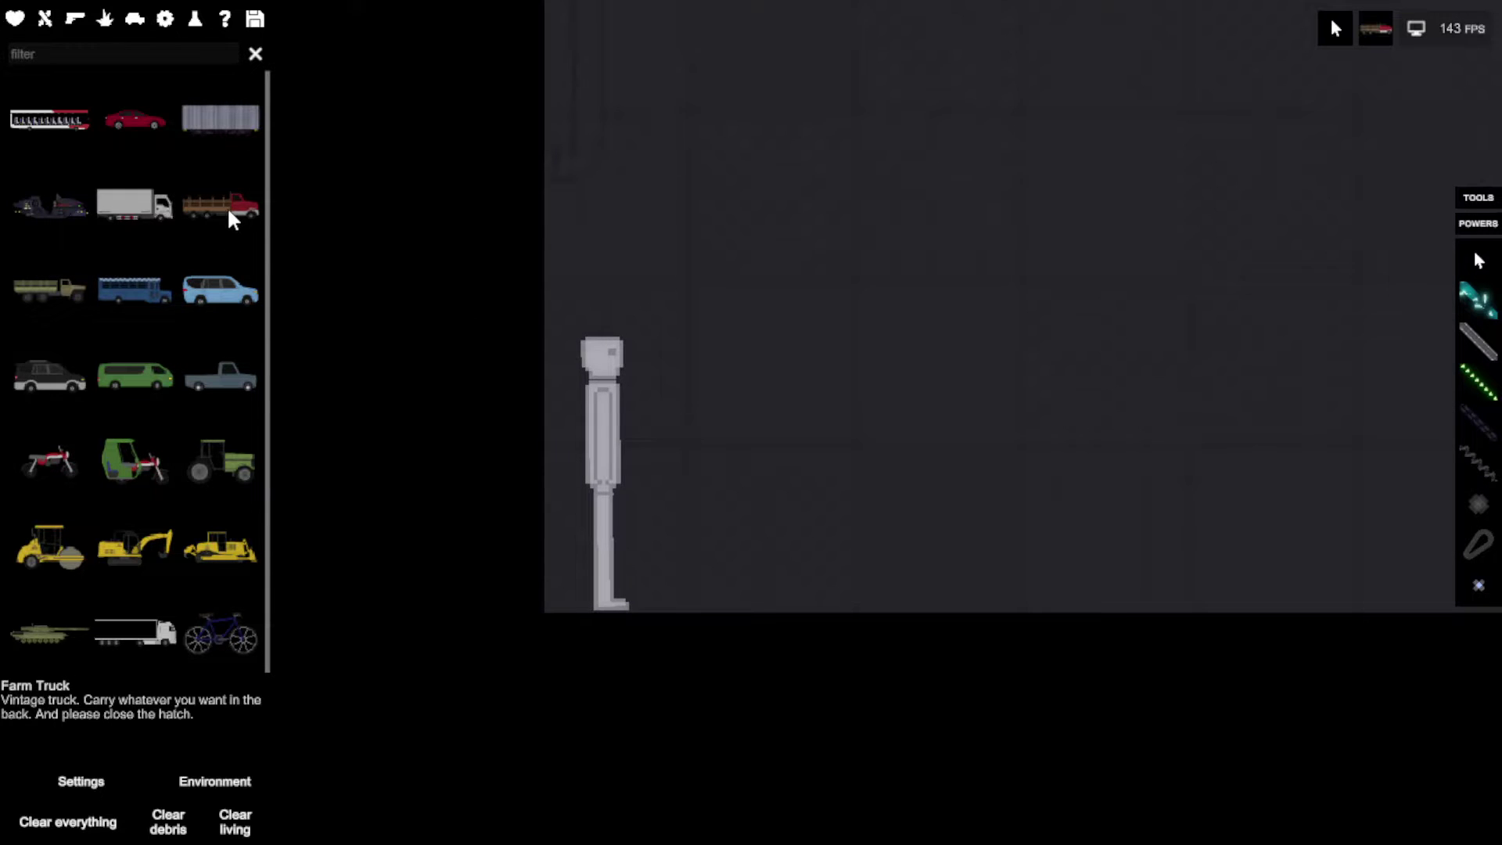
scroll(567, 304, "down", 2)
scroll(730, 316, "down", 2)
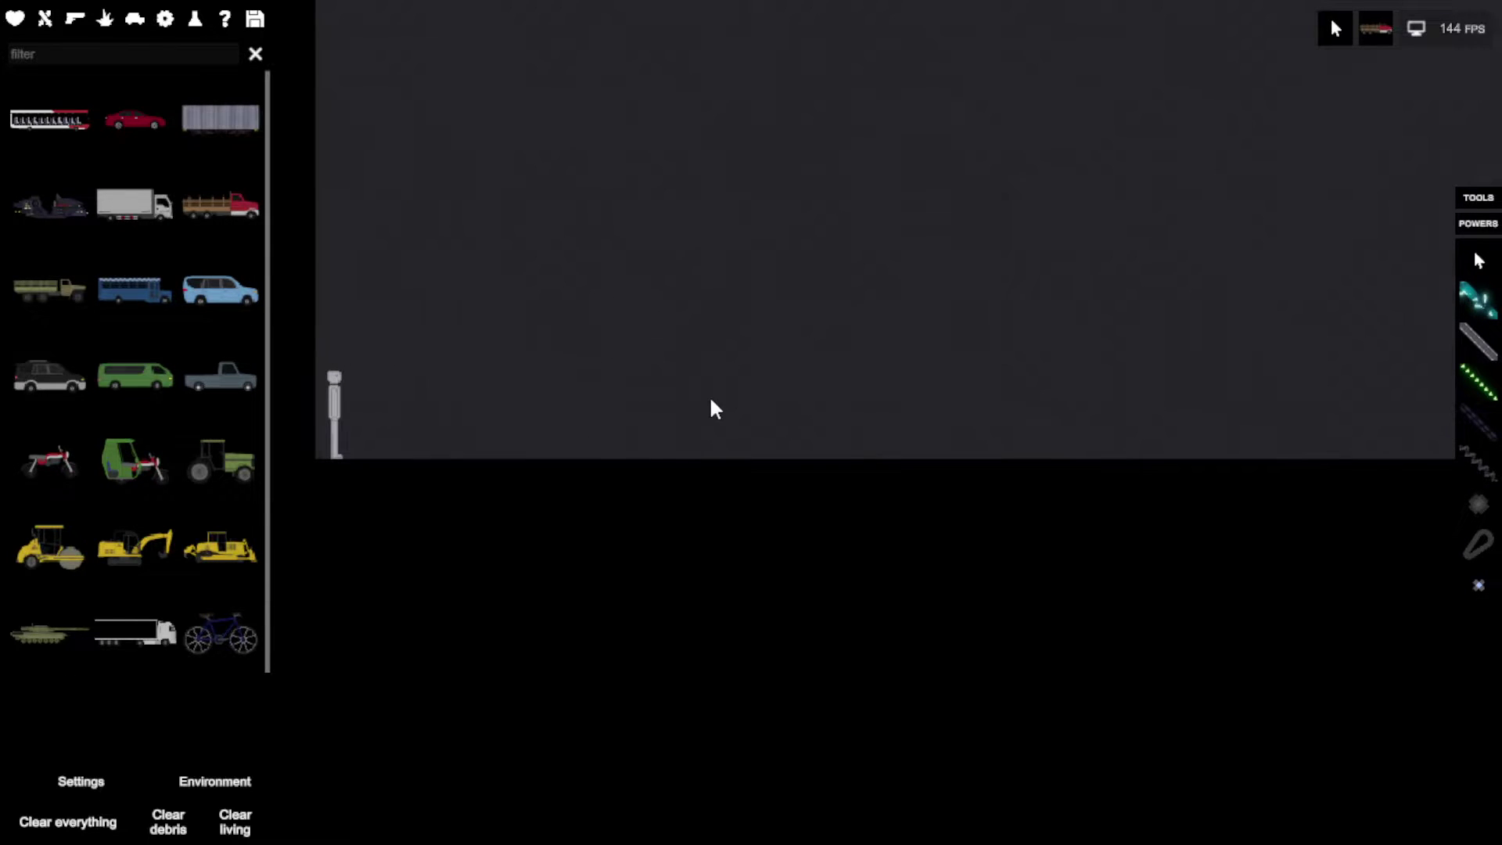
left_click(711, 408)
scroll(675, 412, "up", 1)
scroll(564, 411, "up", 1)
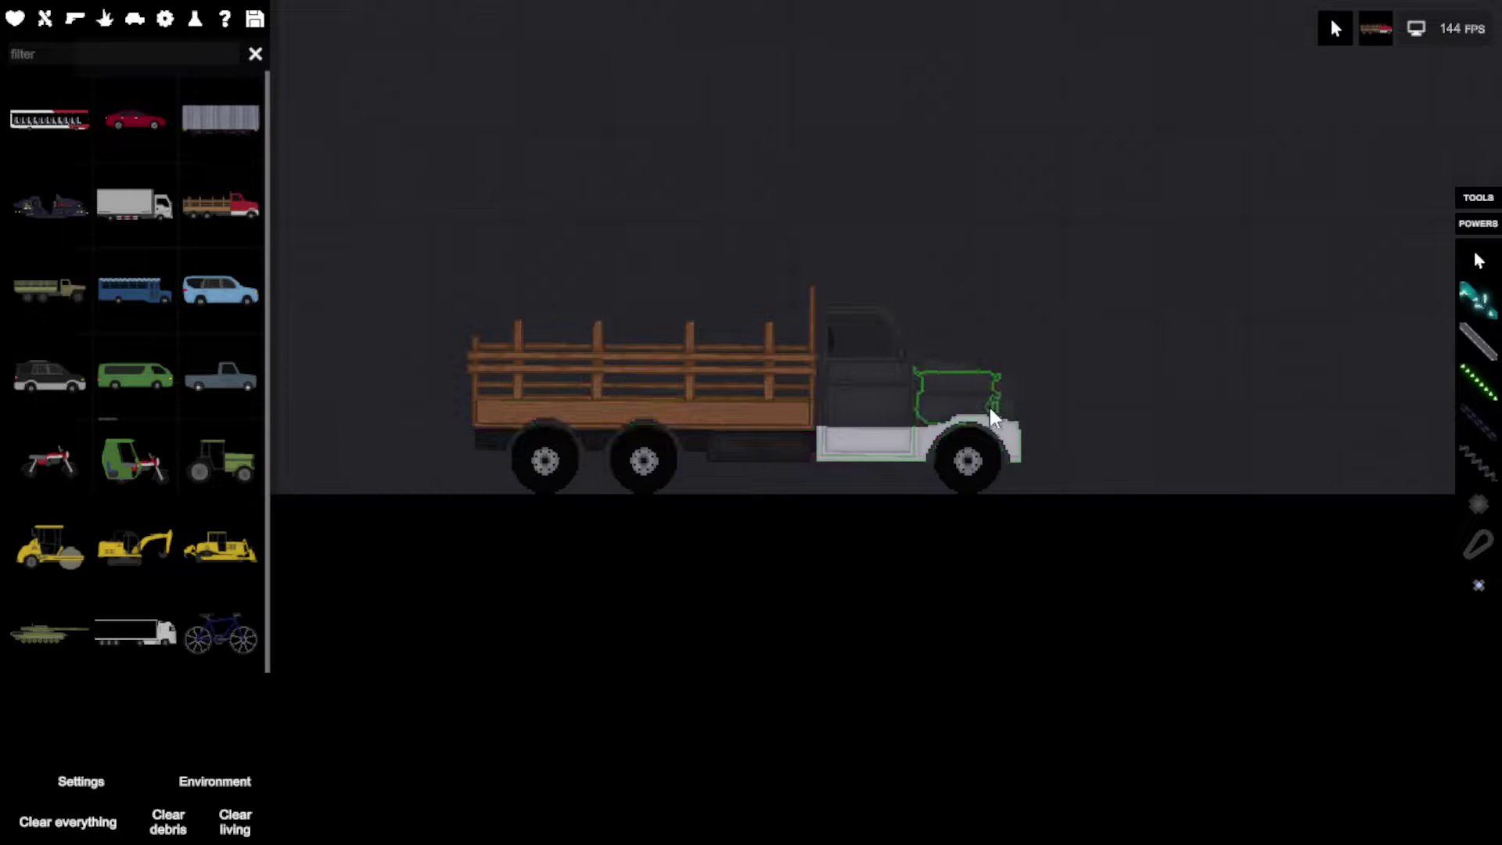
mouse_move(990, 405)
left_mouse_down()
mouse_move(1053, 425)
mouse_move(1102, 408)
left_mouse_up()
key("a")
scroll(311, 377, "down", 1)
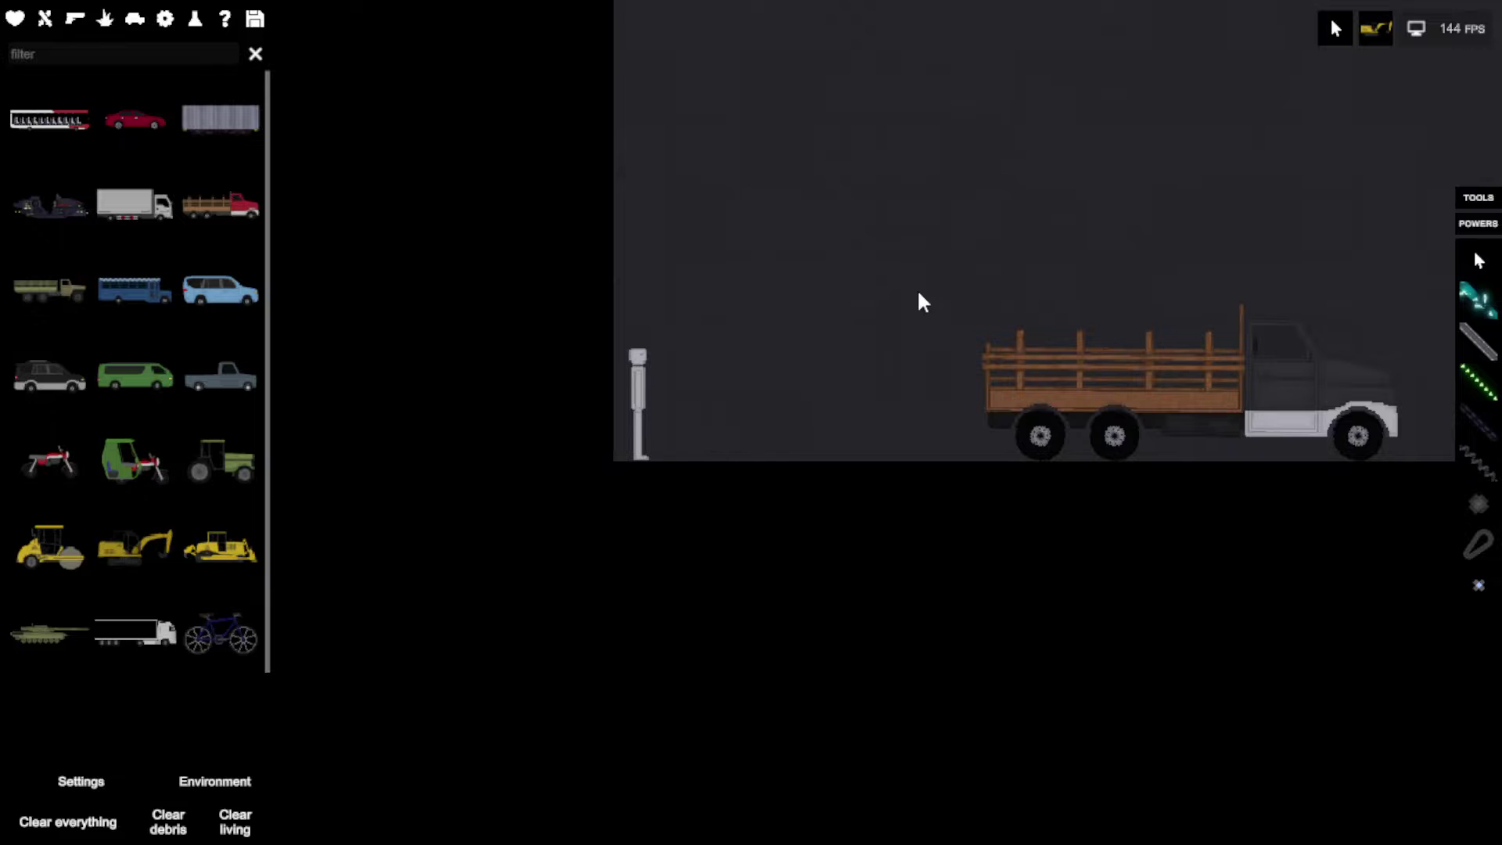
left_click(876, 224)
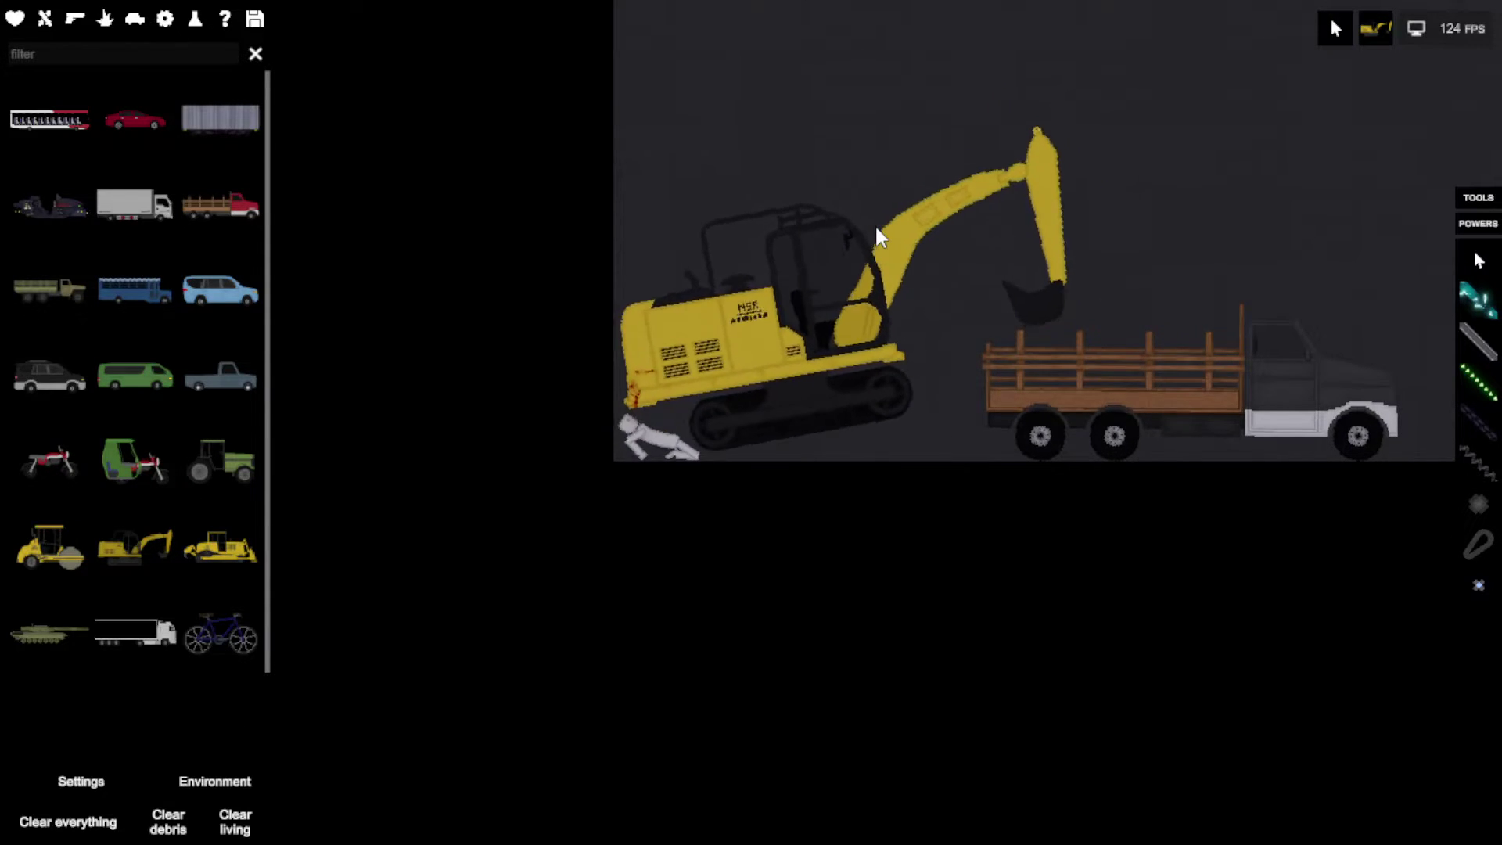
left_click(37, 824)
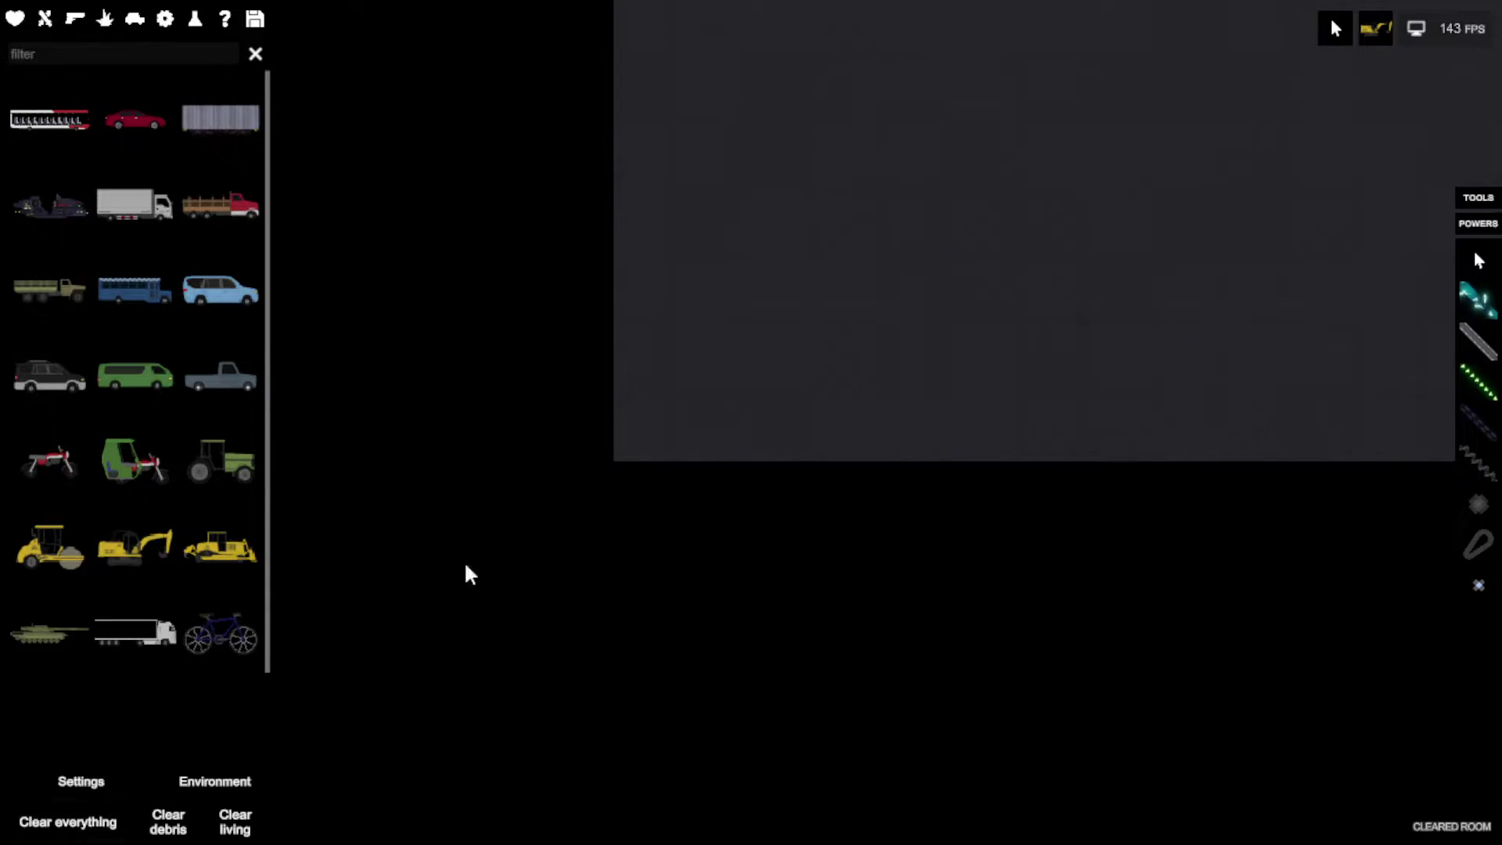
left_click(740, 317)
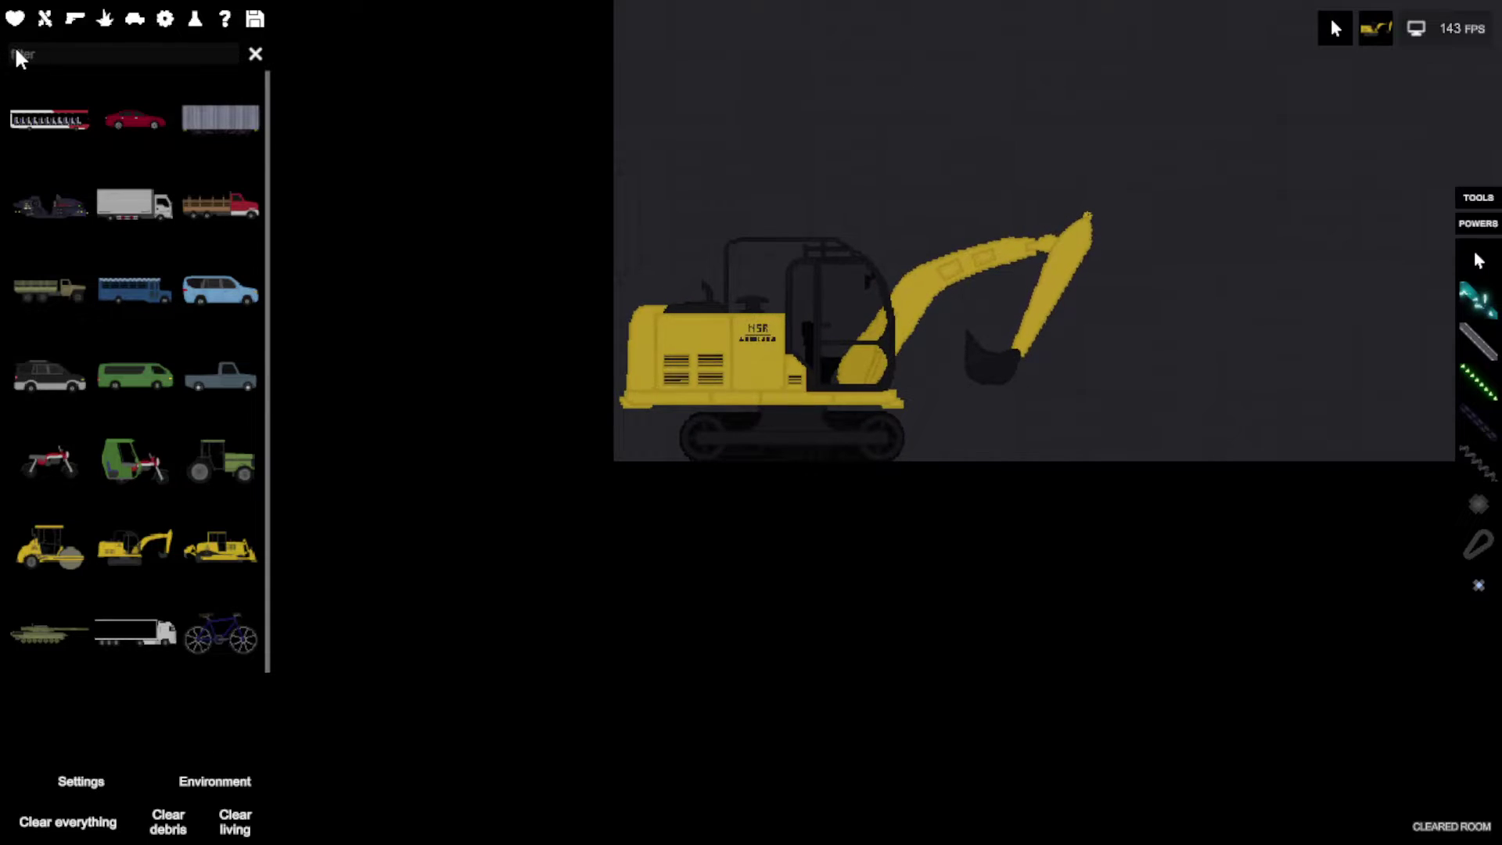
left_click(214, 208)
key("p")
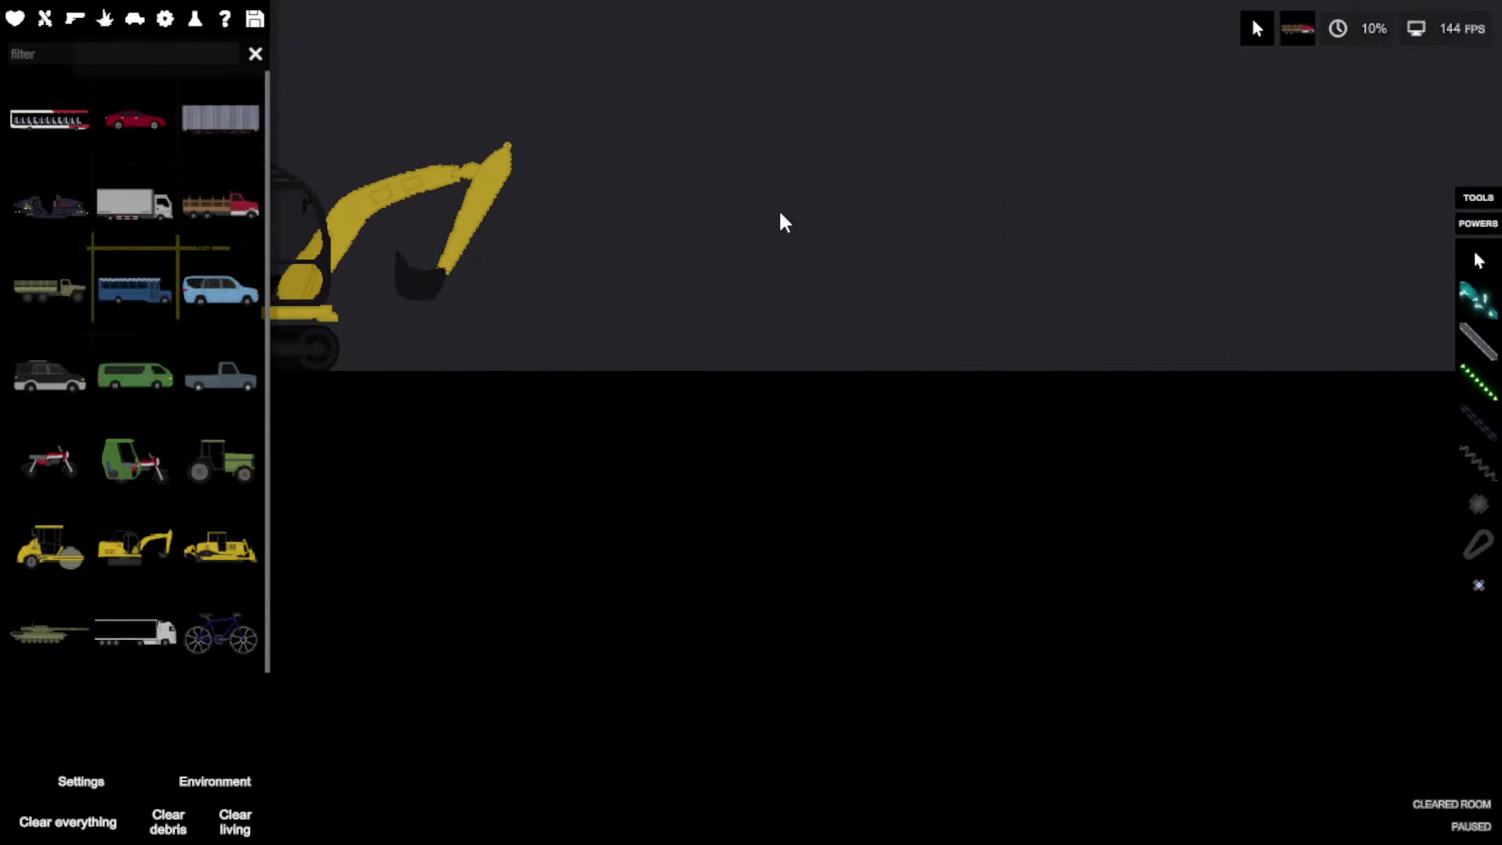
left_click(948, 284)
left_click_drag(701, 188, 1257, 459)
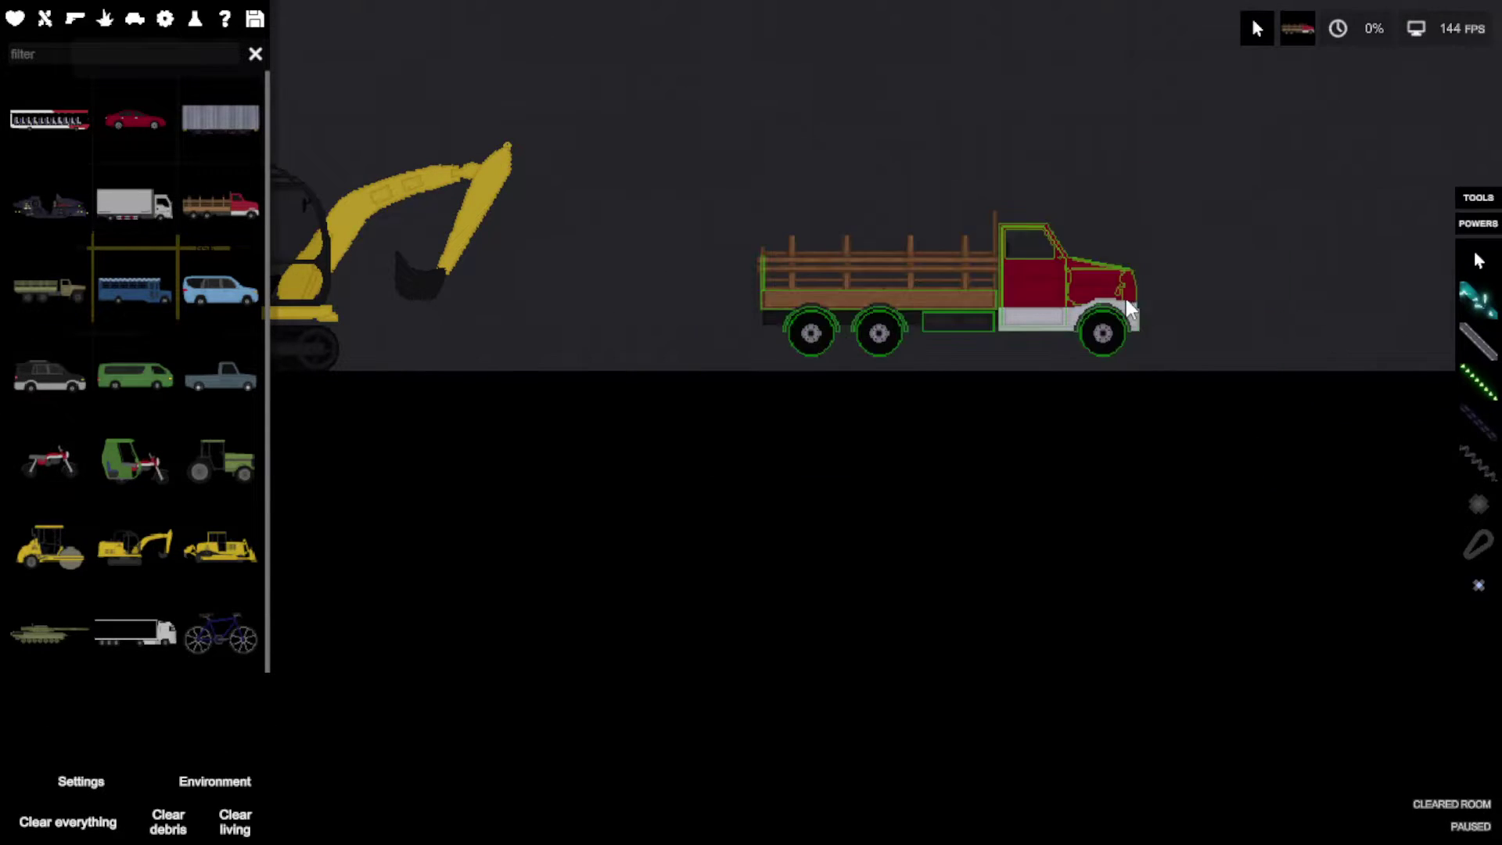
left_click_drag(1117, 297, 828, 322)
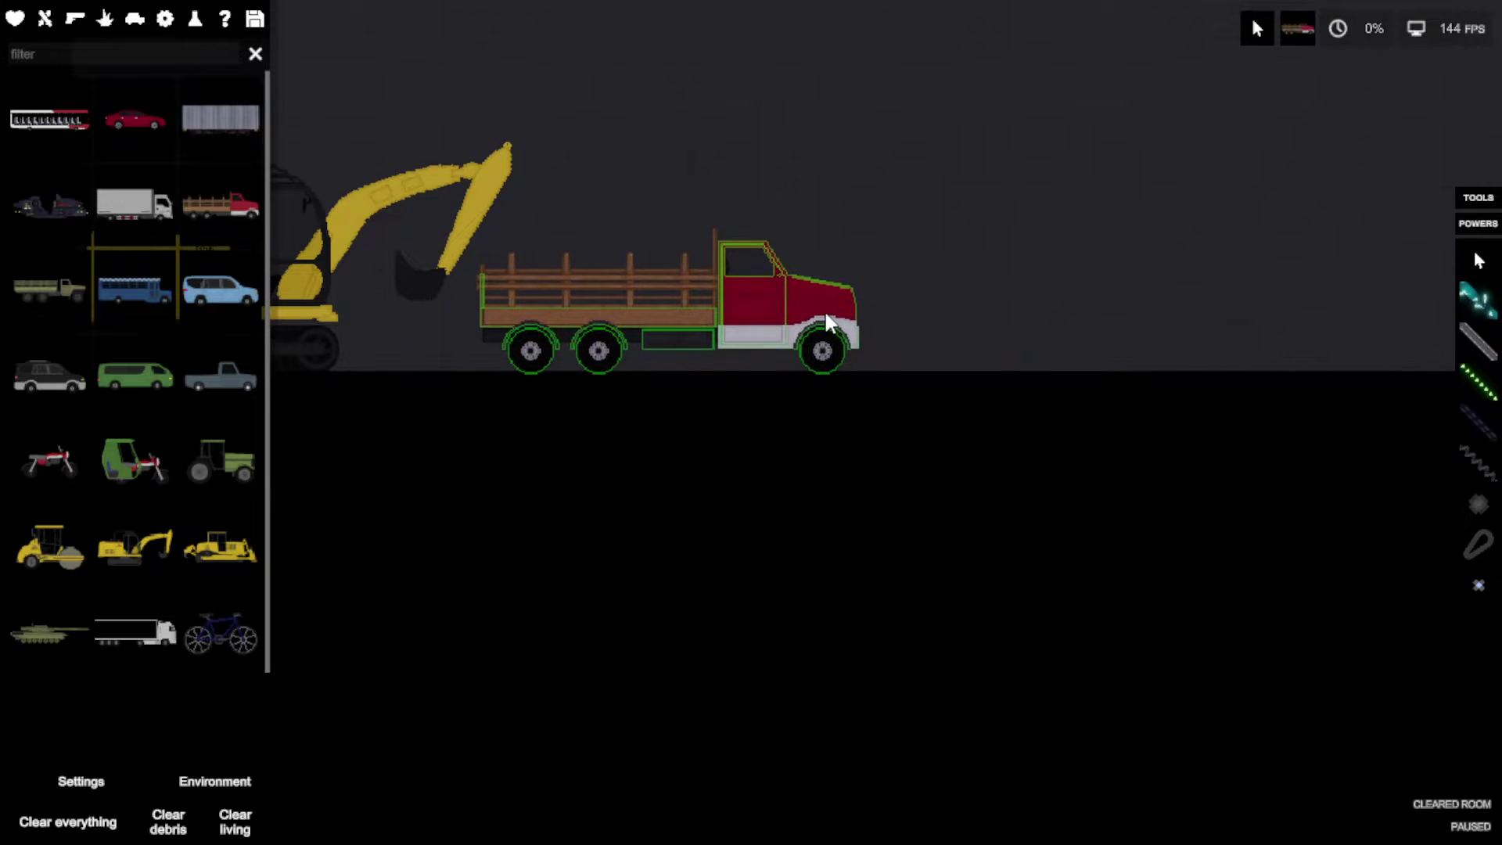
left_click(875, 220)
key("p")
scroll(520, 240, "up", 2)
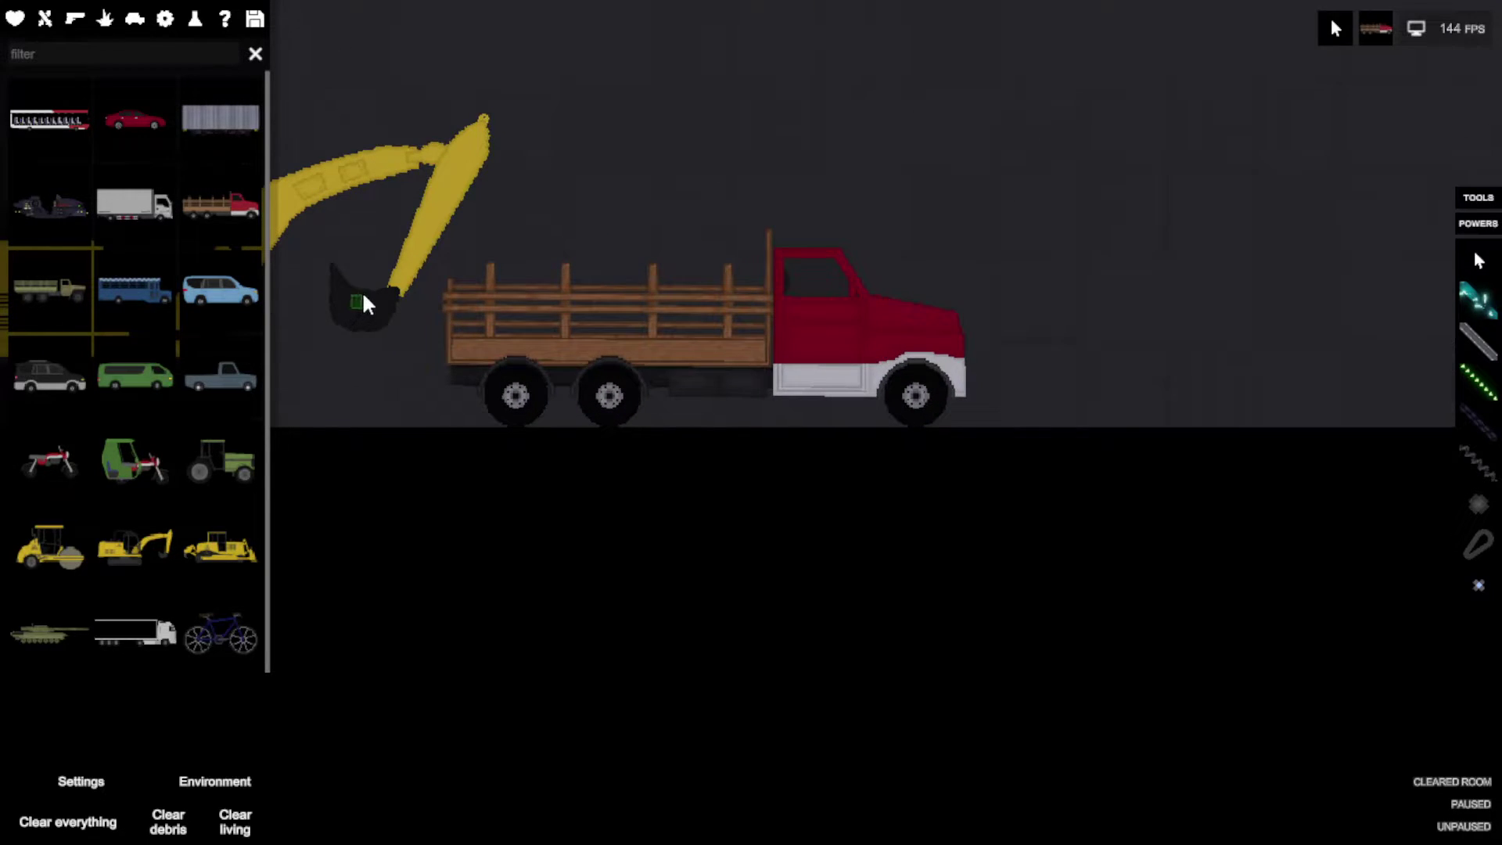
mouse_move(408, 256)
left_mouse_down()
mouse_move(574, 175)
mouse_move(599, 283)
mouse_move(624, 282)
mouse_move(616, 419)
mouse_move(737, 95)
left_mouse_up()
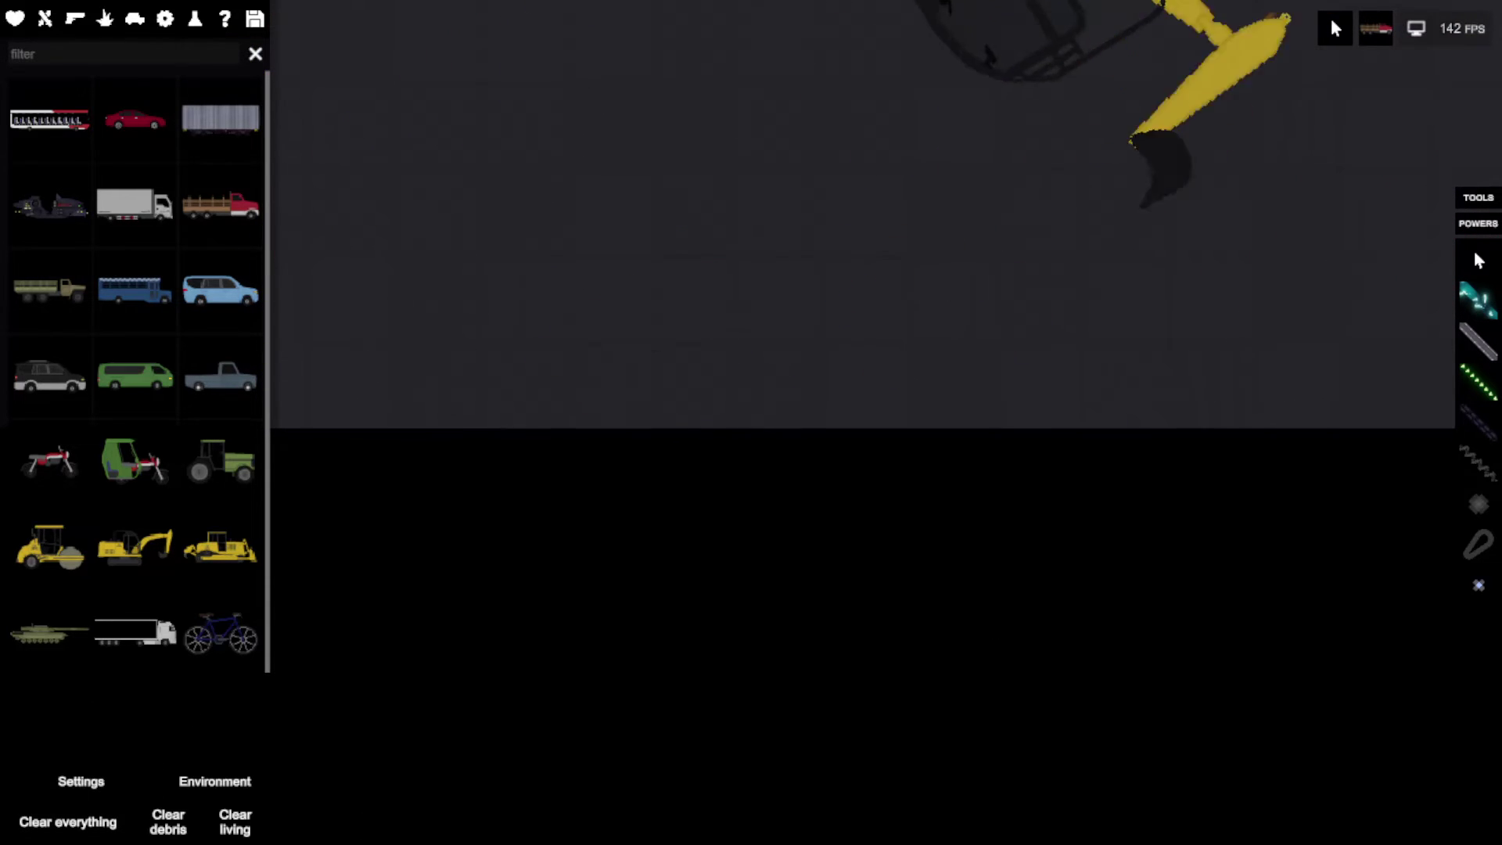
left_click(53, 832)
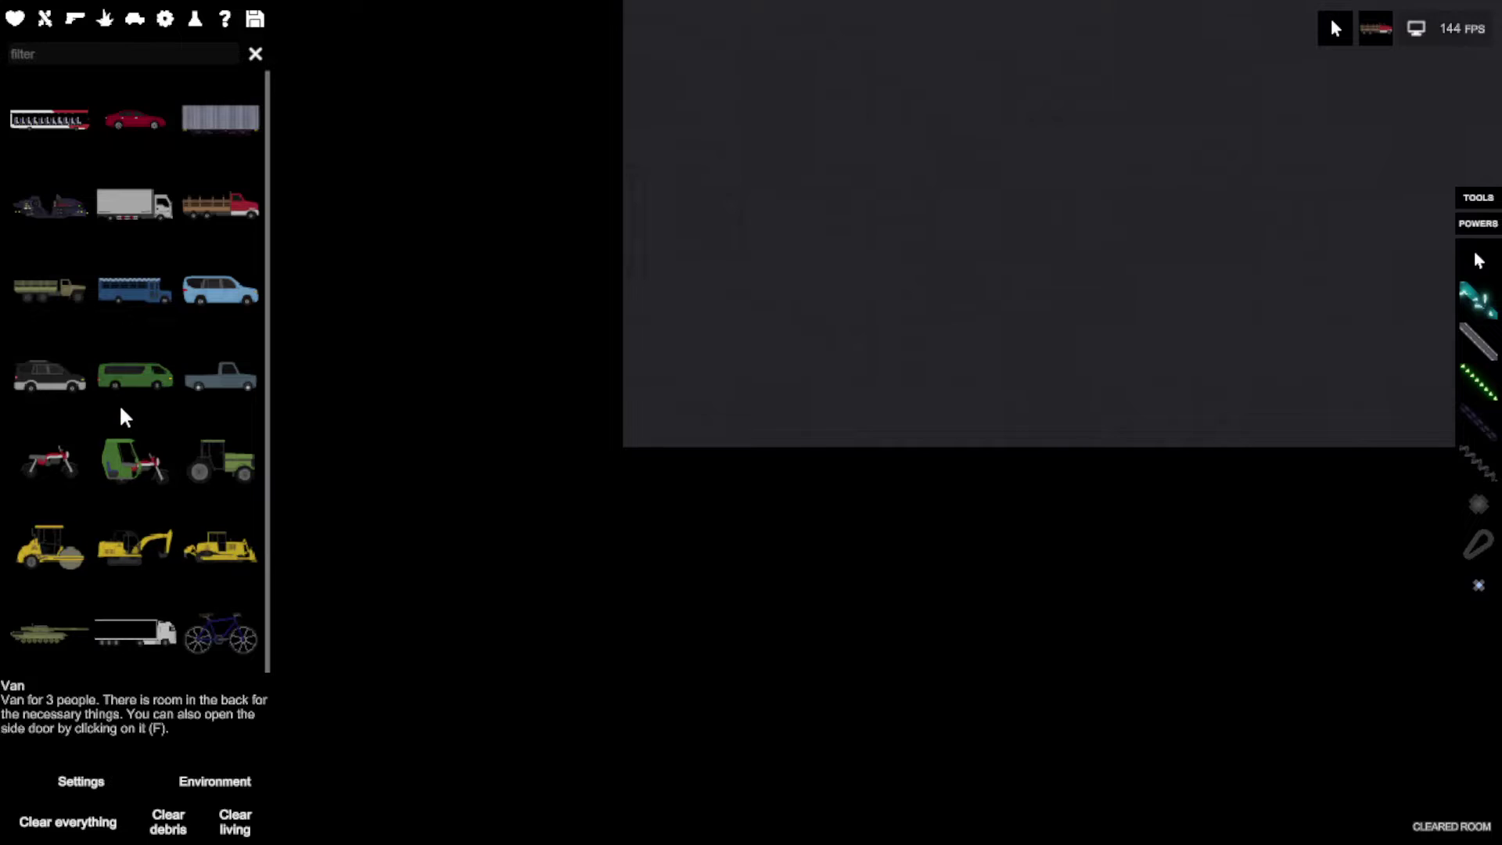
Spawn a green tricycle and have the camera follow it
left_click(120, 452)
left_click(681, 393)
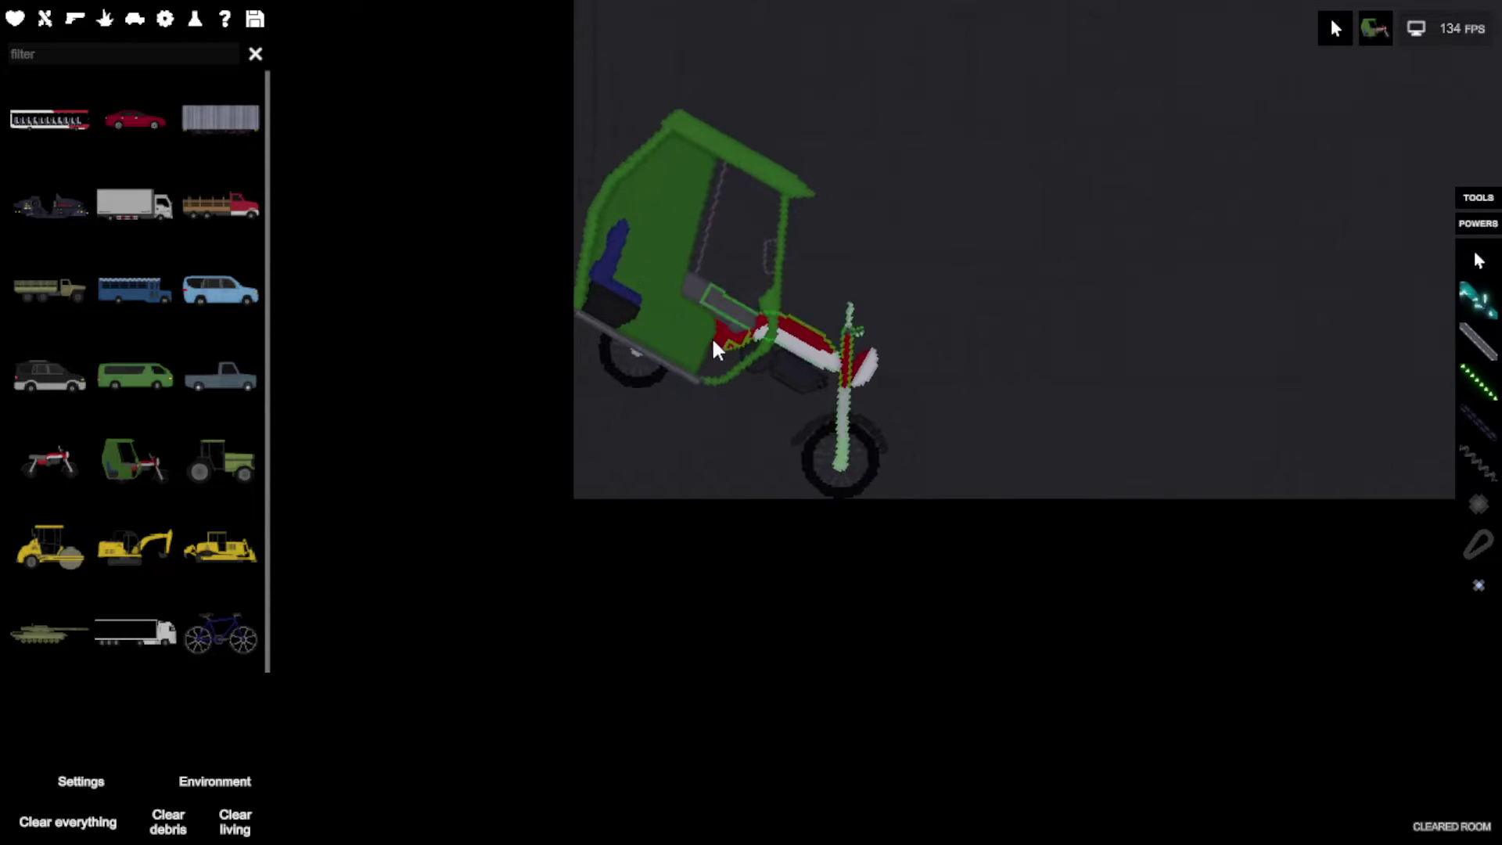
right_click(807, 352)
left_click(845, 483)
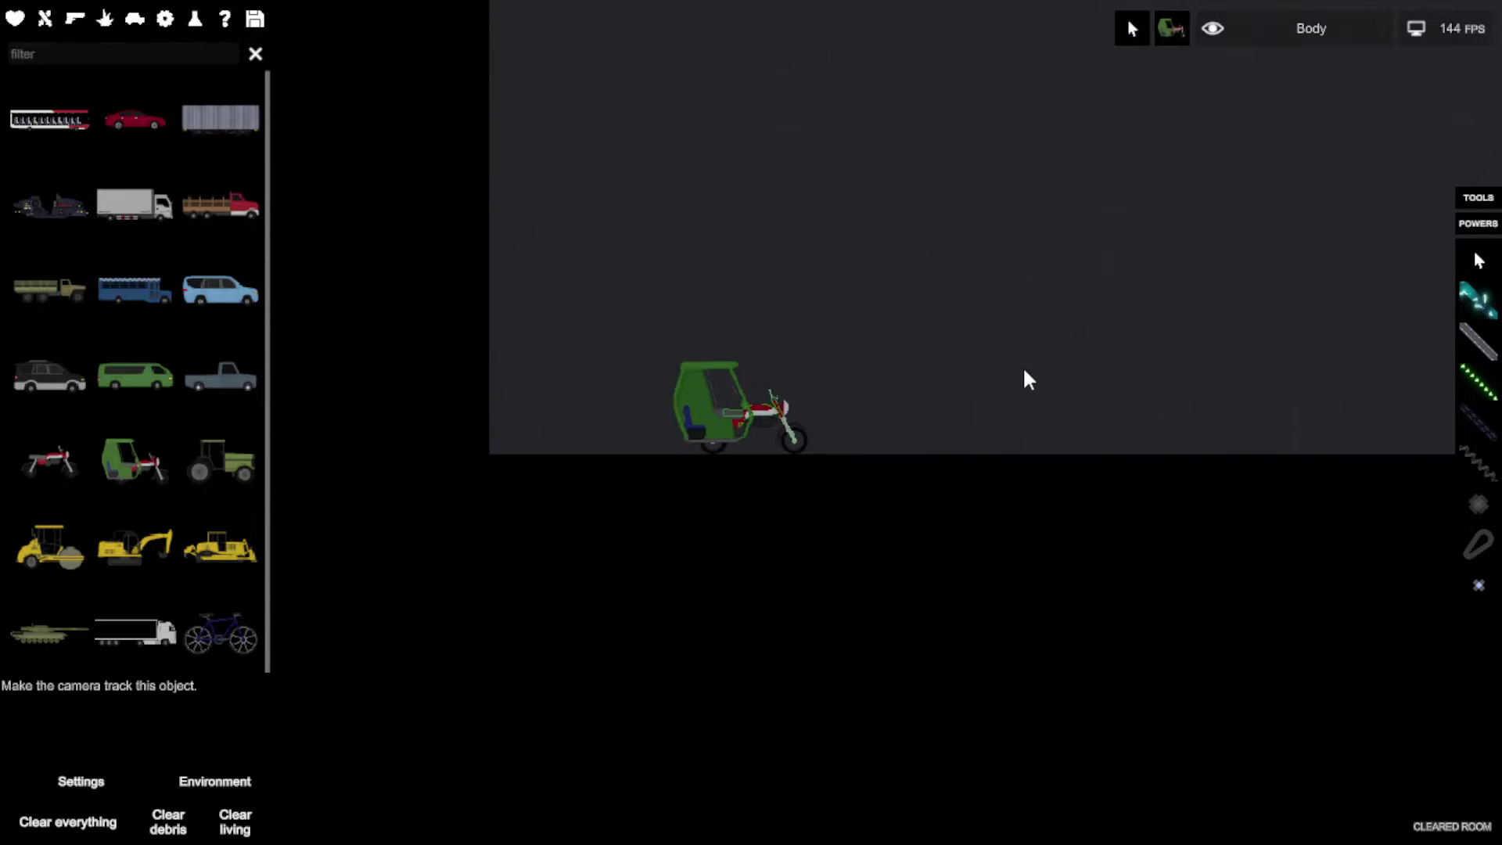
Set the tricycles driving into each other and watch the crash briefly in slow motion
key("space")
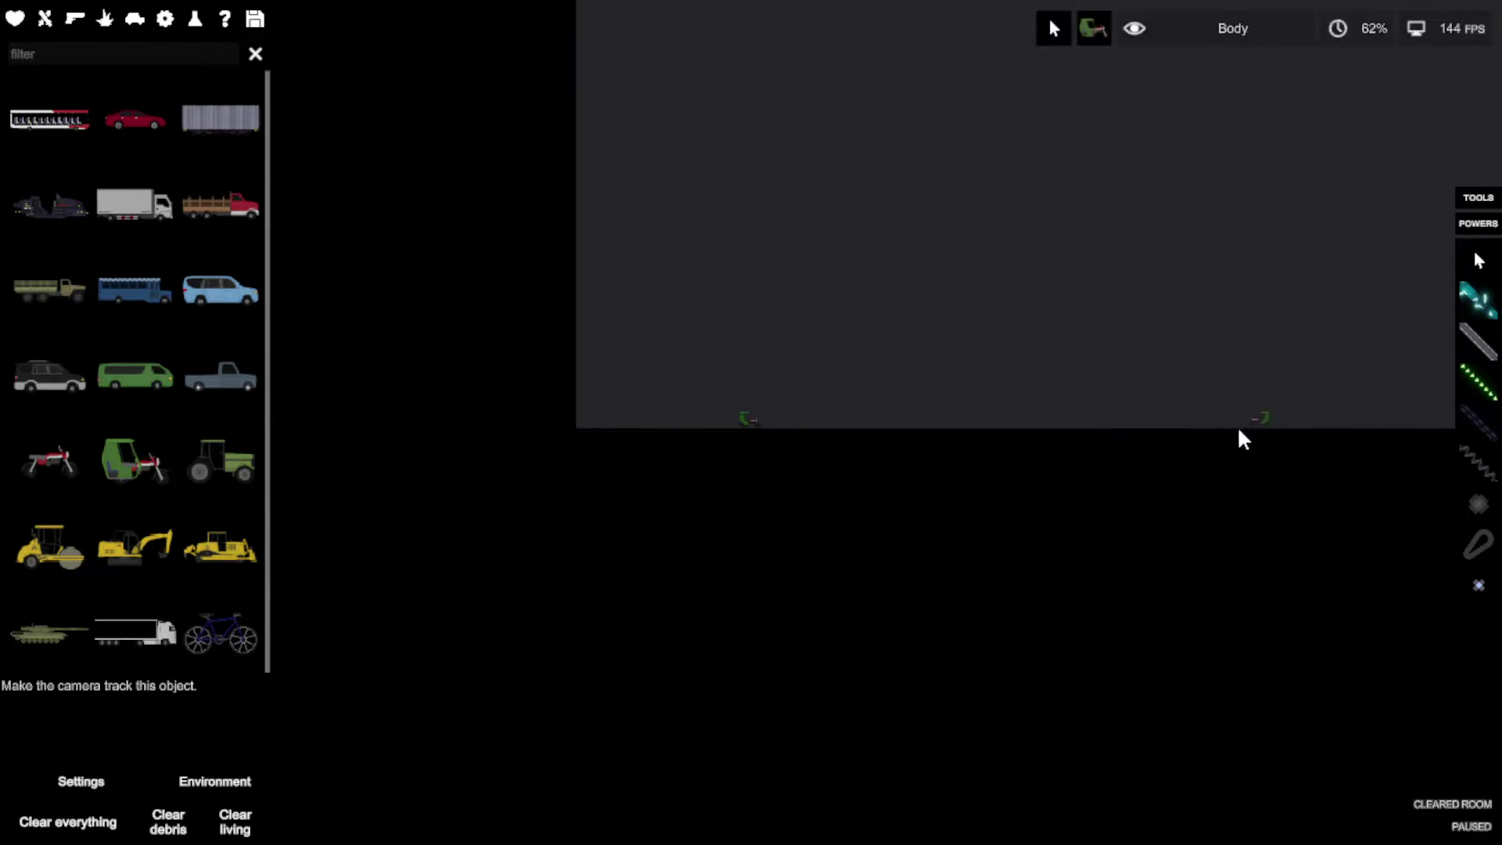
left_click_drag(1353, 380, 1446, 485)
right_click(1273, 524)
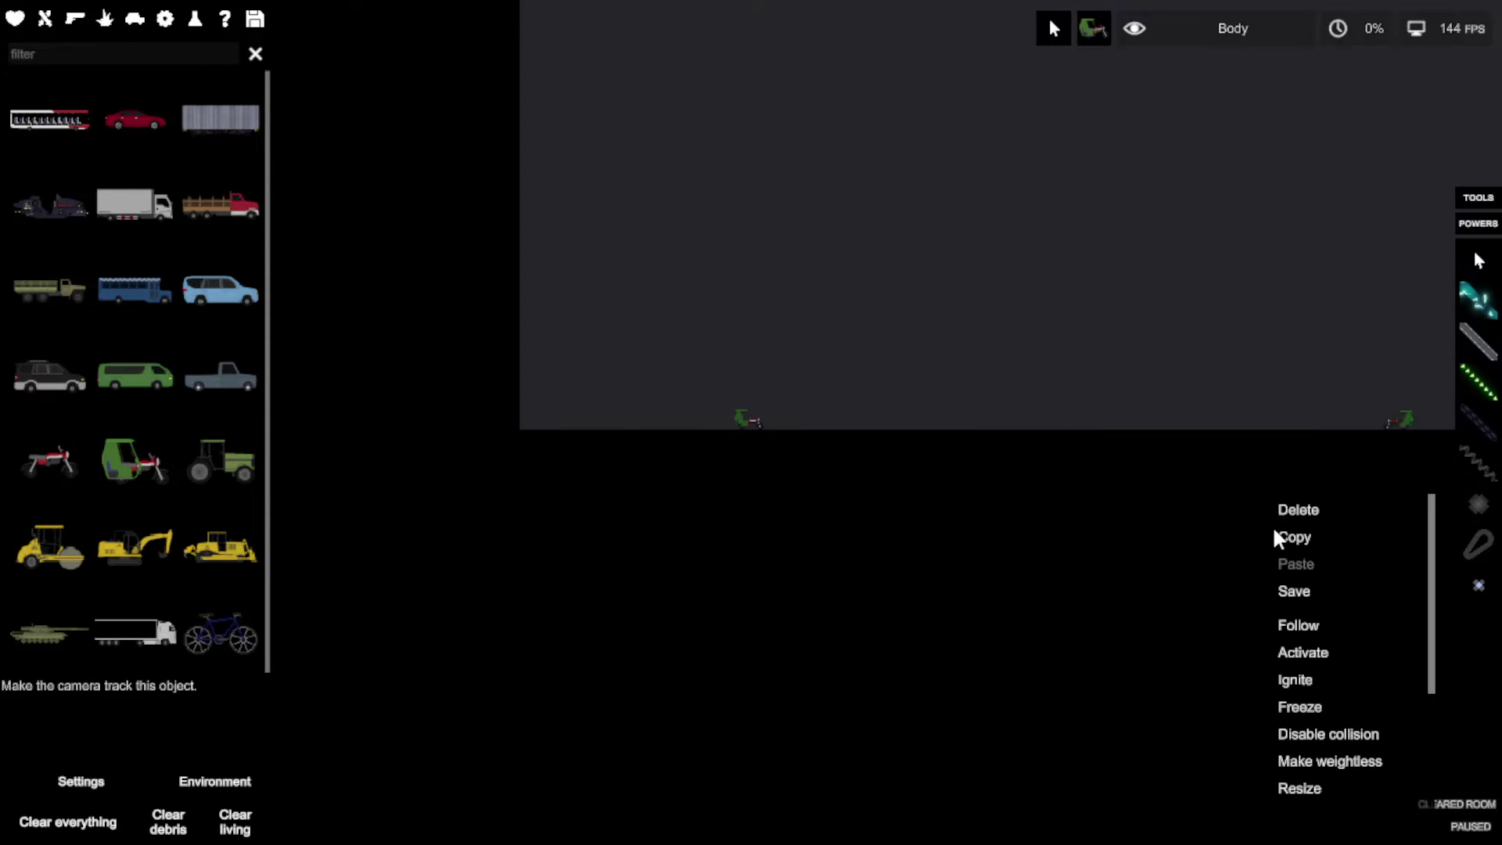
left_click(1306, 651)
key("space")
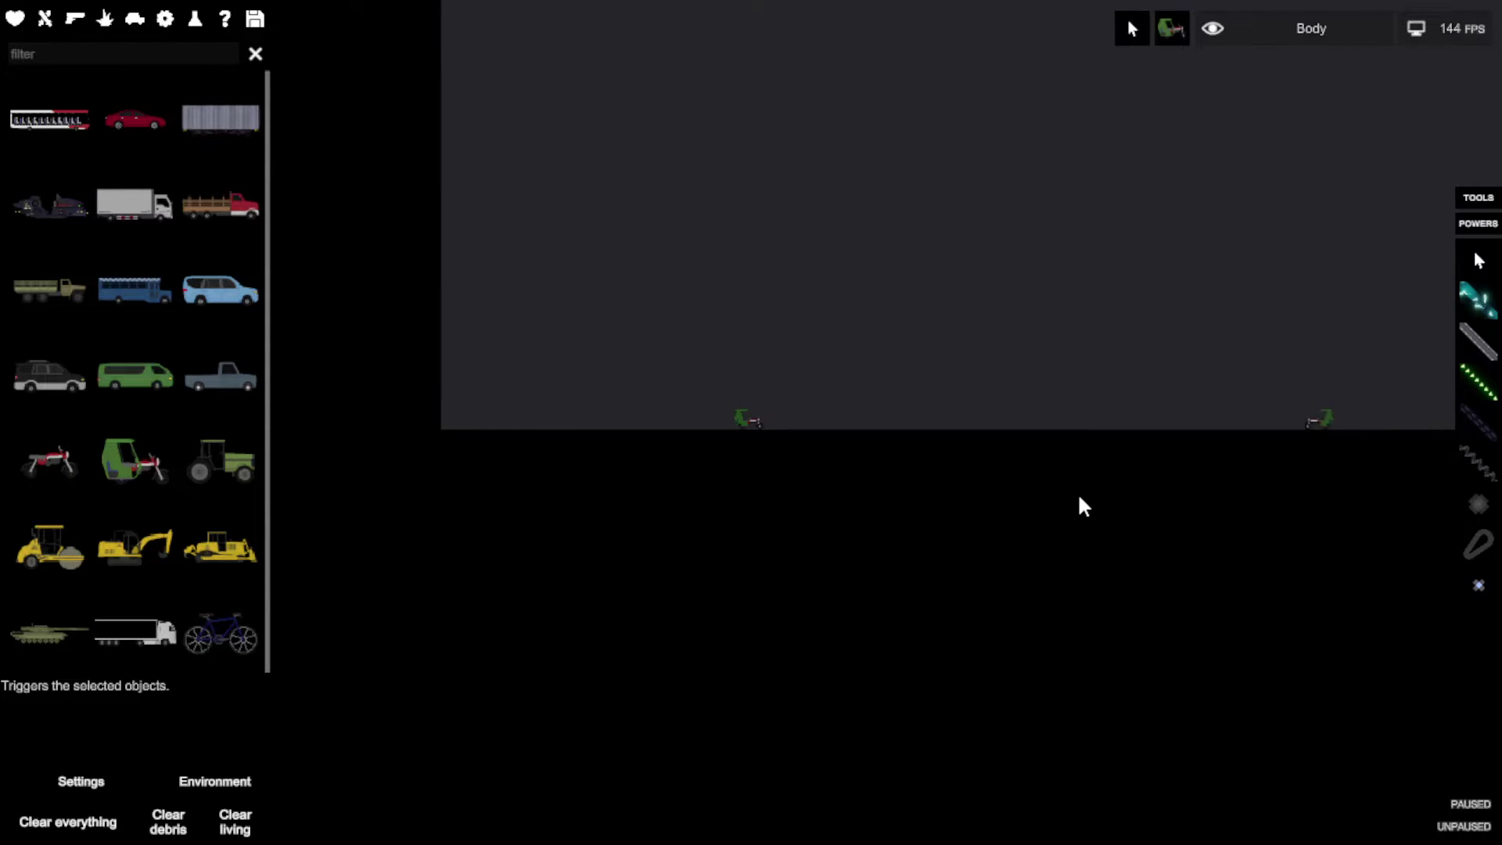
scroll(940, 317, "up", 5)
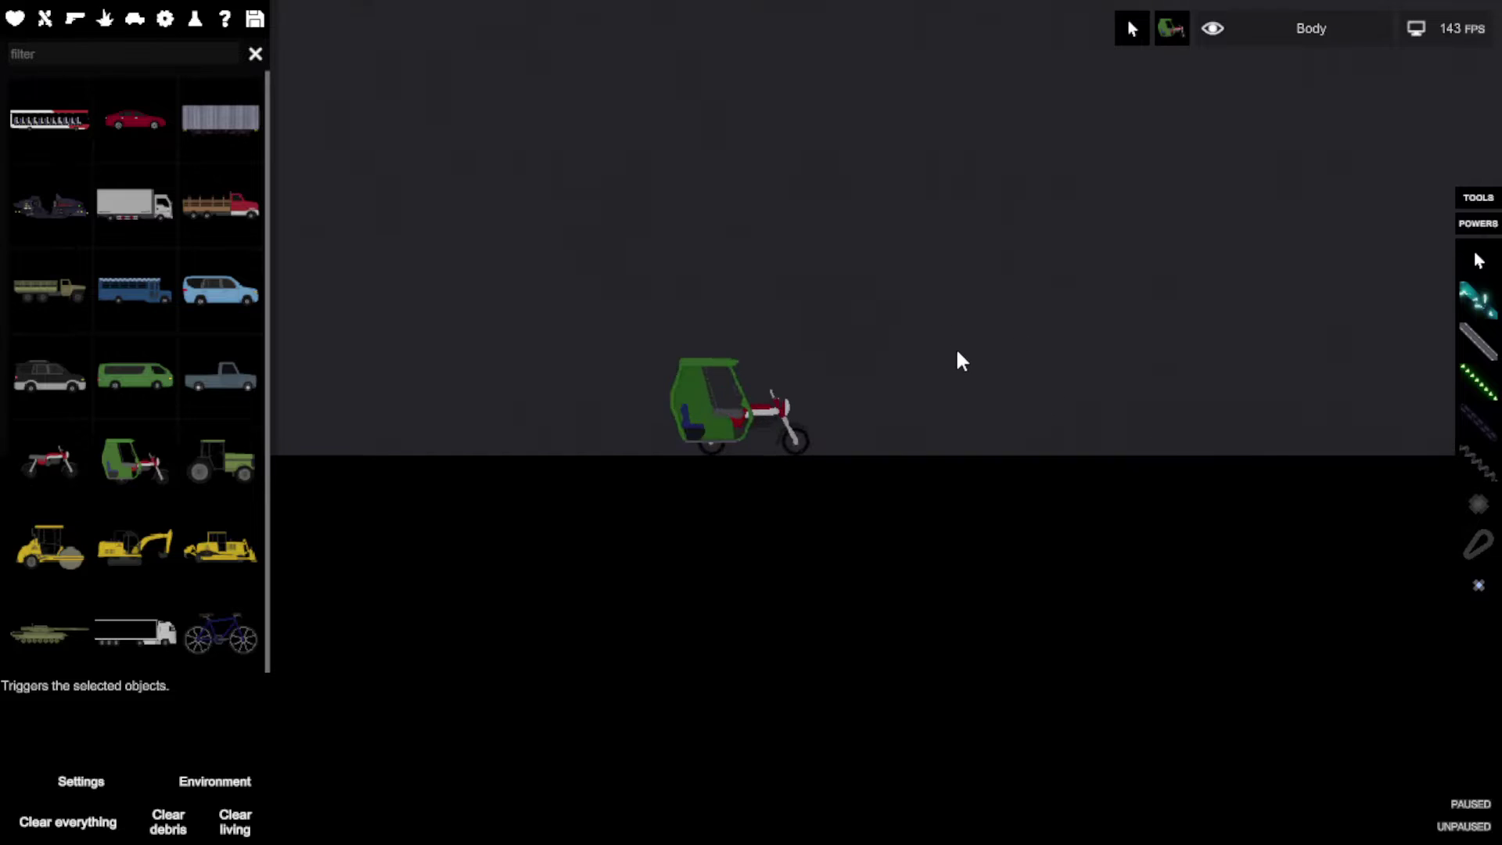
key("t")
scroll(968, 352, "up", 2)
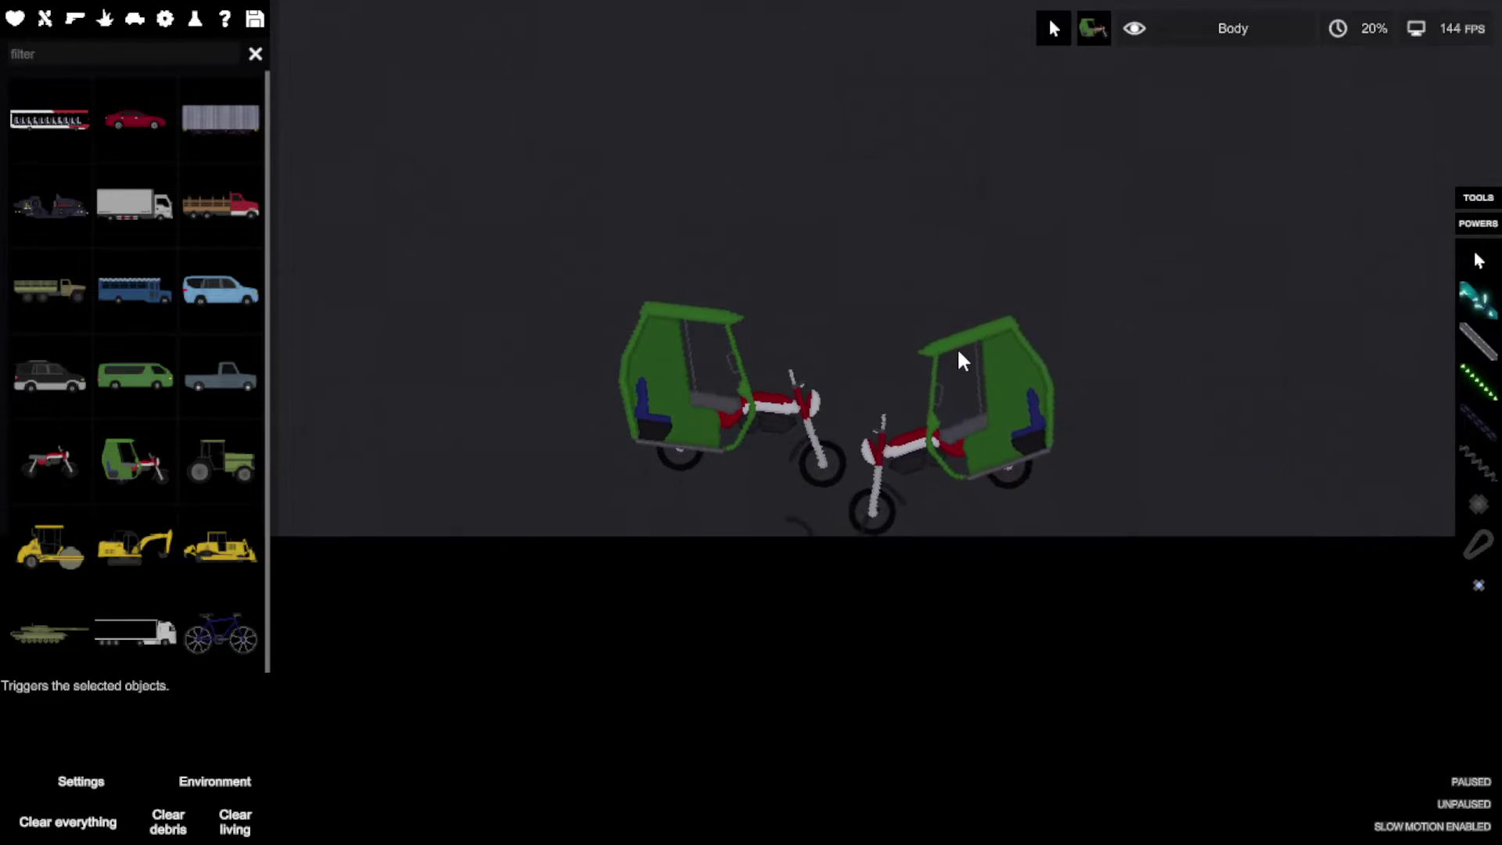
key("t")
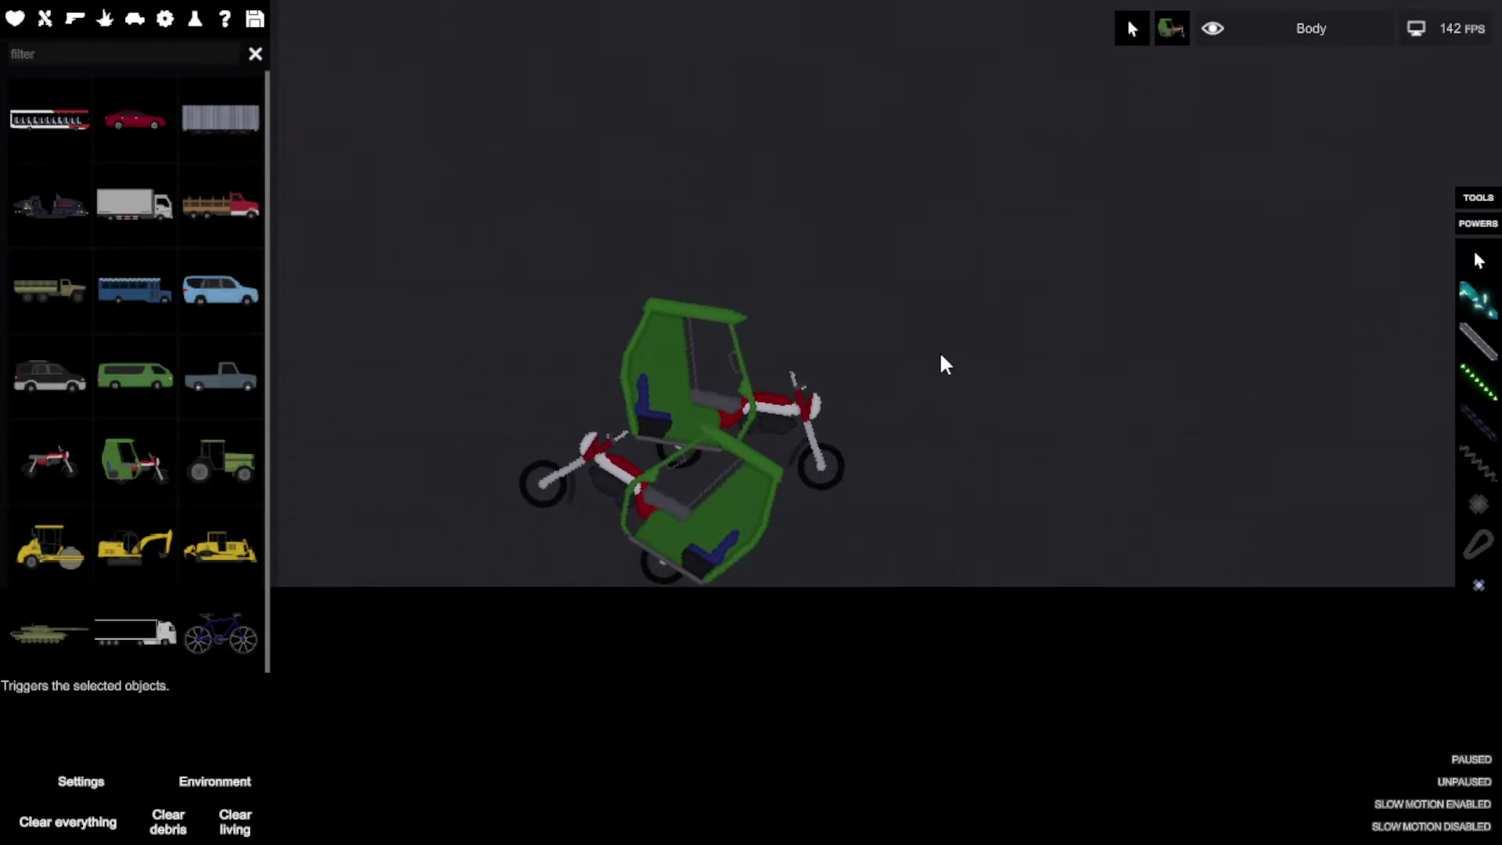
left_click(57, 820)
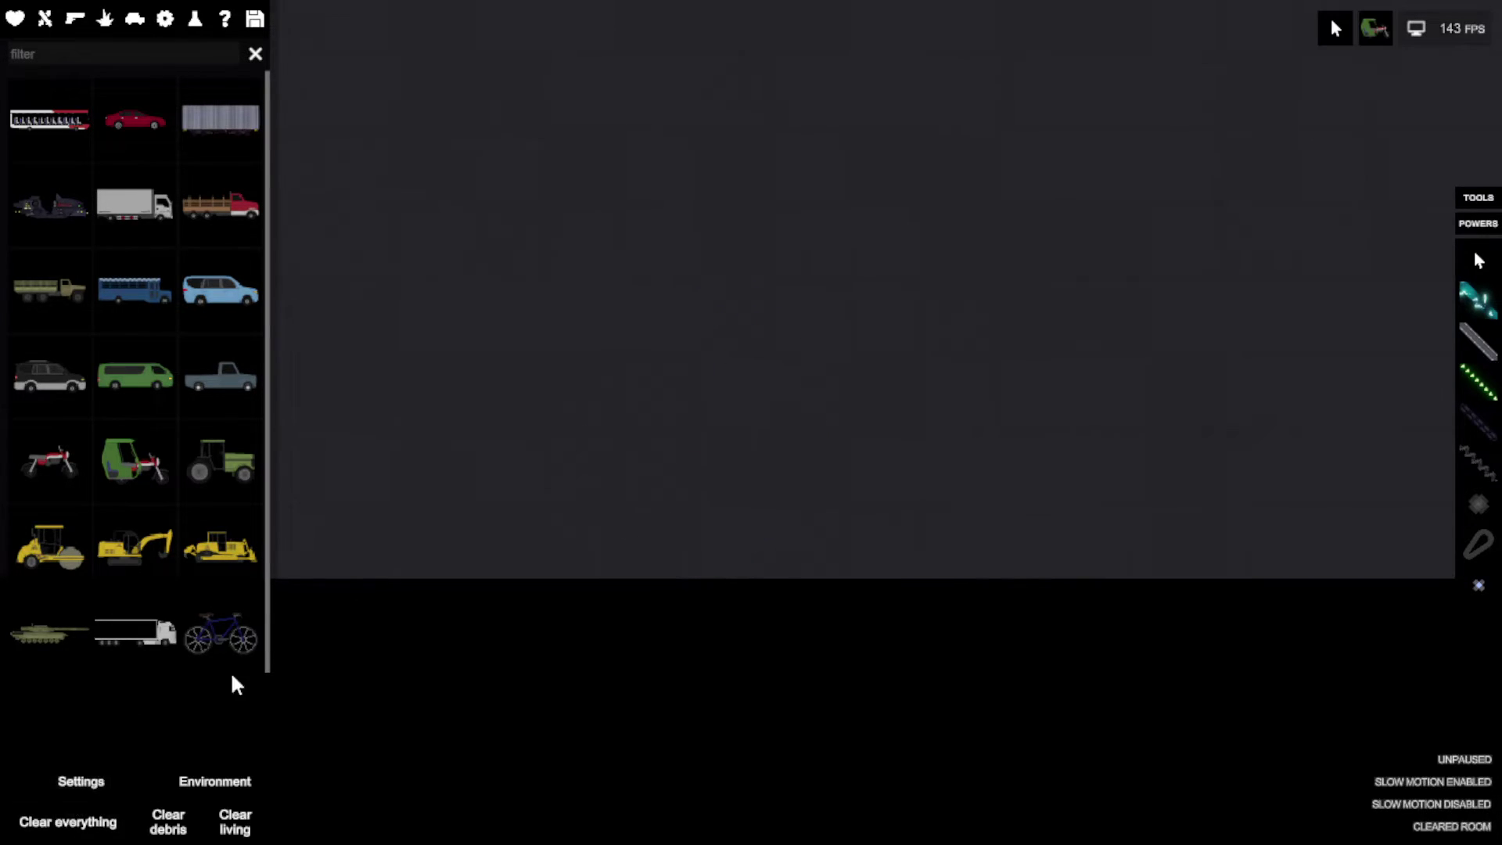
scroll(573, 425, "down", 3)
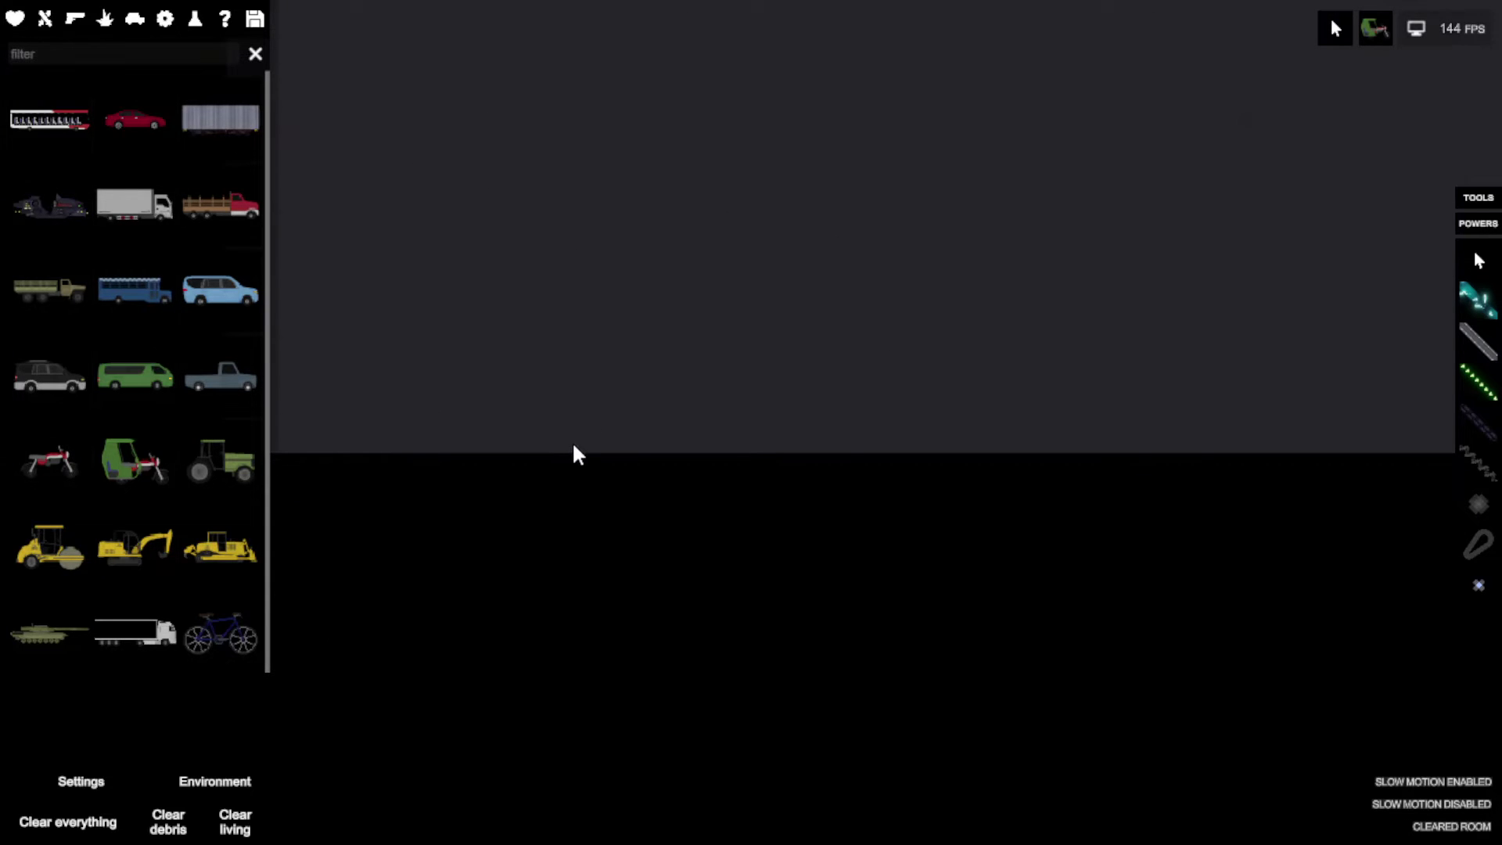
left_click_drag(572, 441, 901, 447)
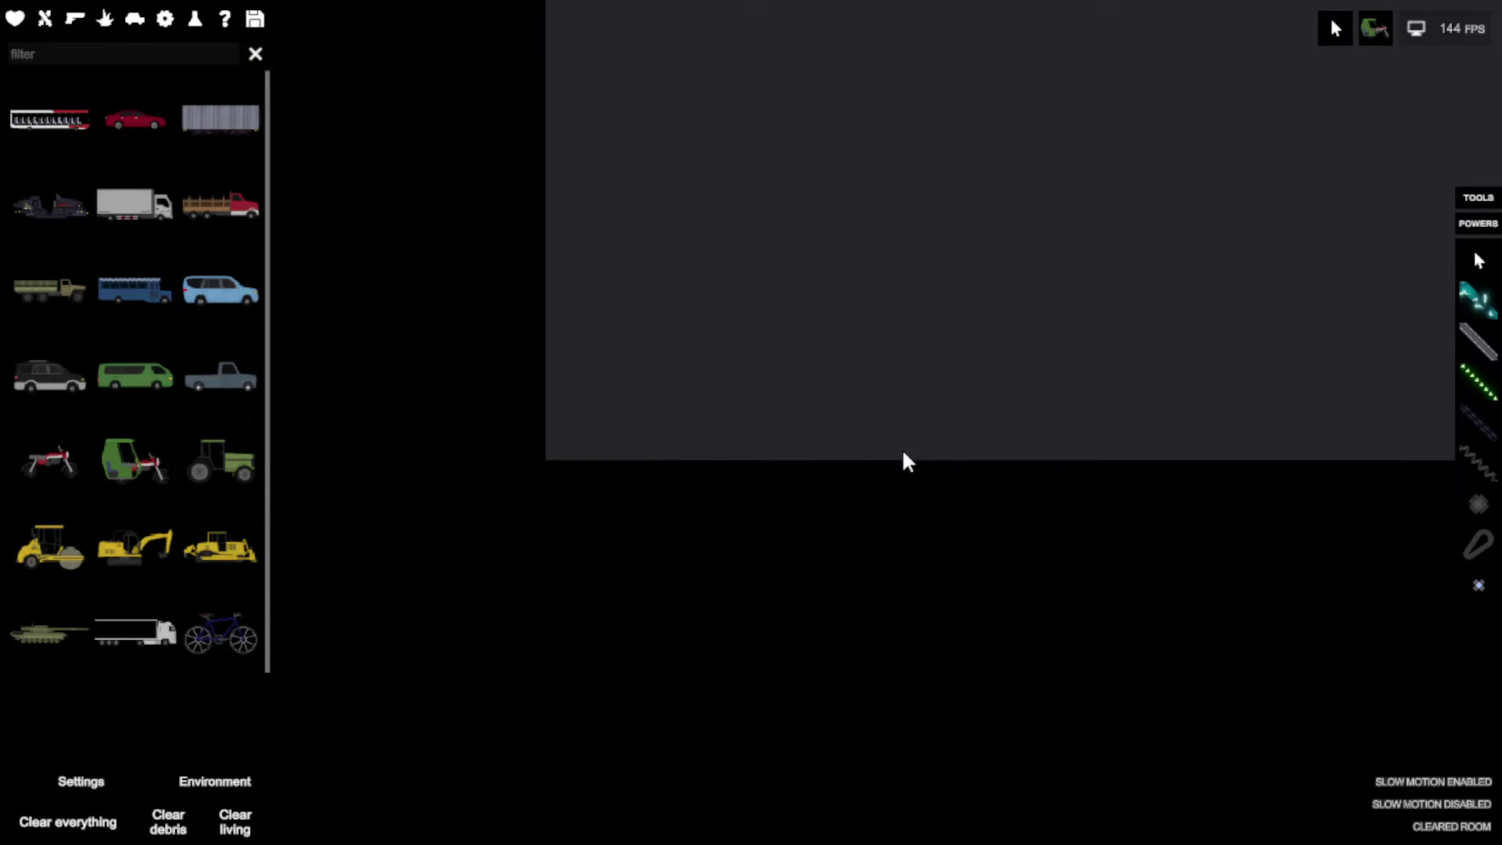
left_click(121, 373)
left_click(751, 426)
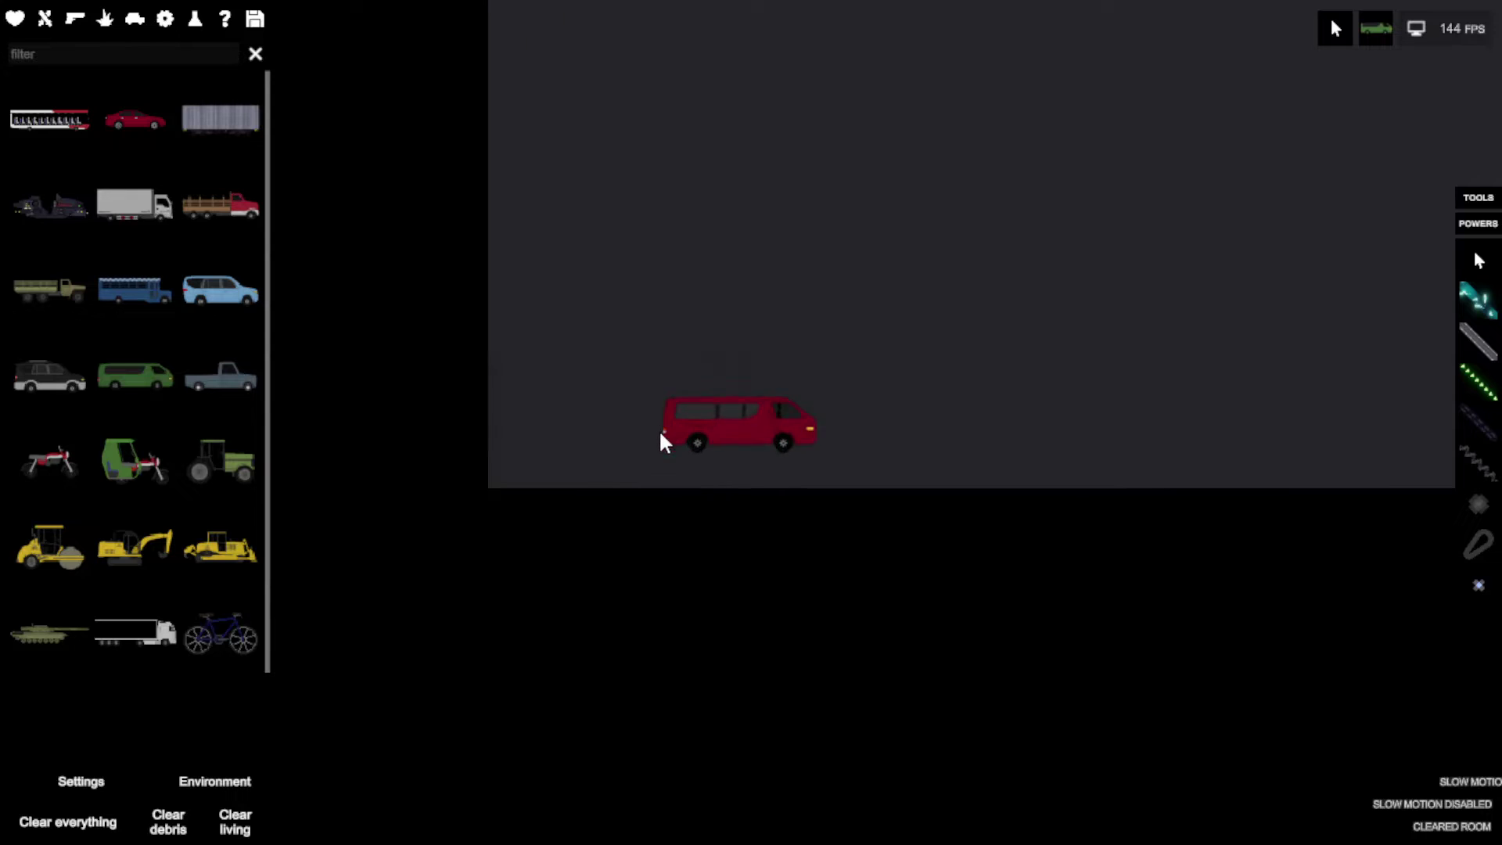
scroll(705, 434, "up", 4)
left_click(650, 115)
left_click(618, 6)
scroll(624, 66, "down", 2)
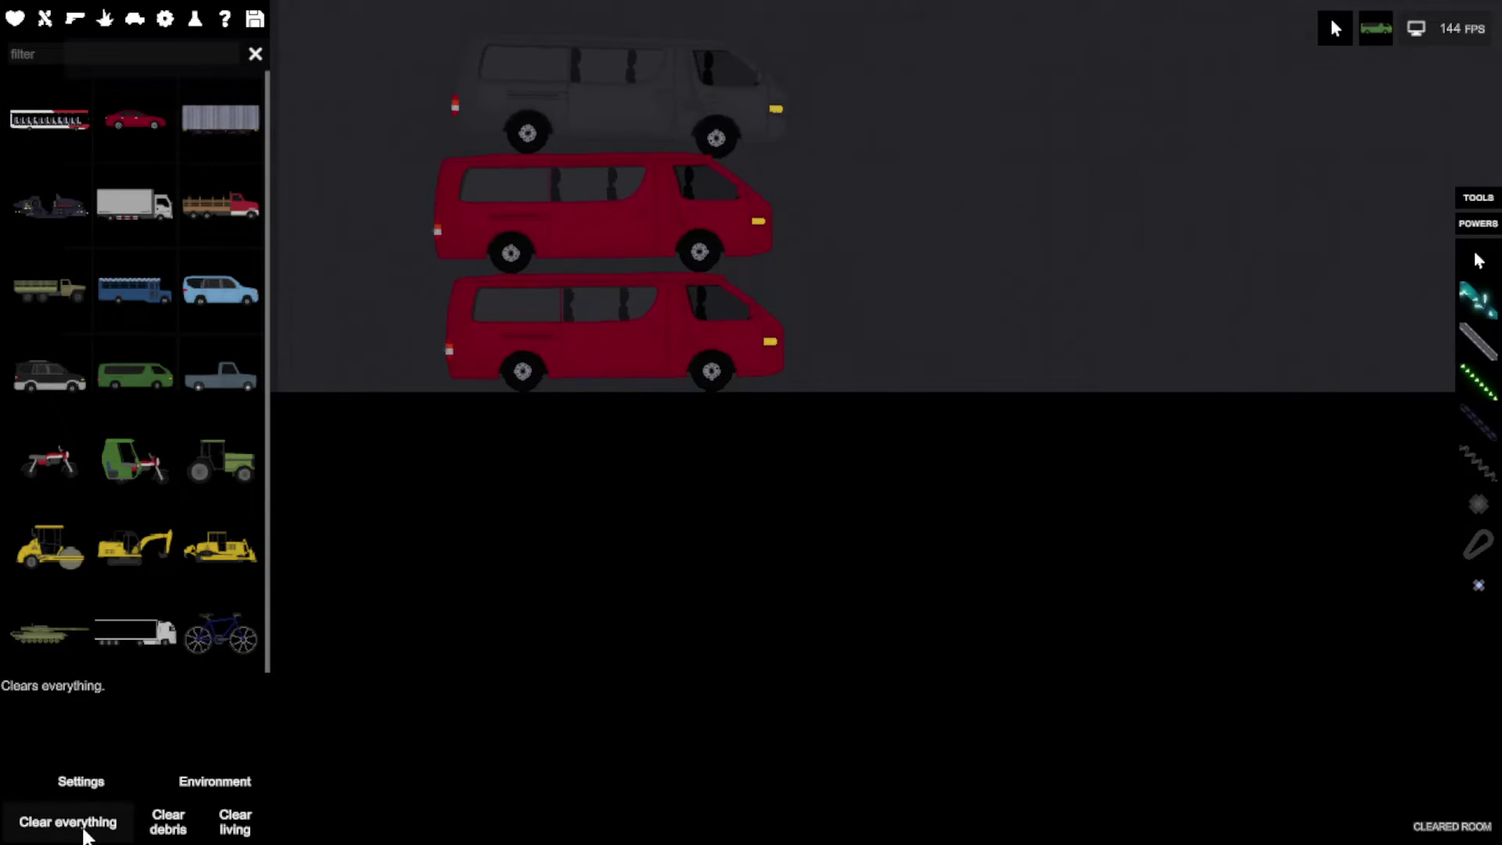
left_click(36, 825)
left_click(23, 369)
left_click(631, 352)
left_click(82, 816)
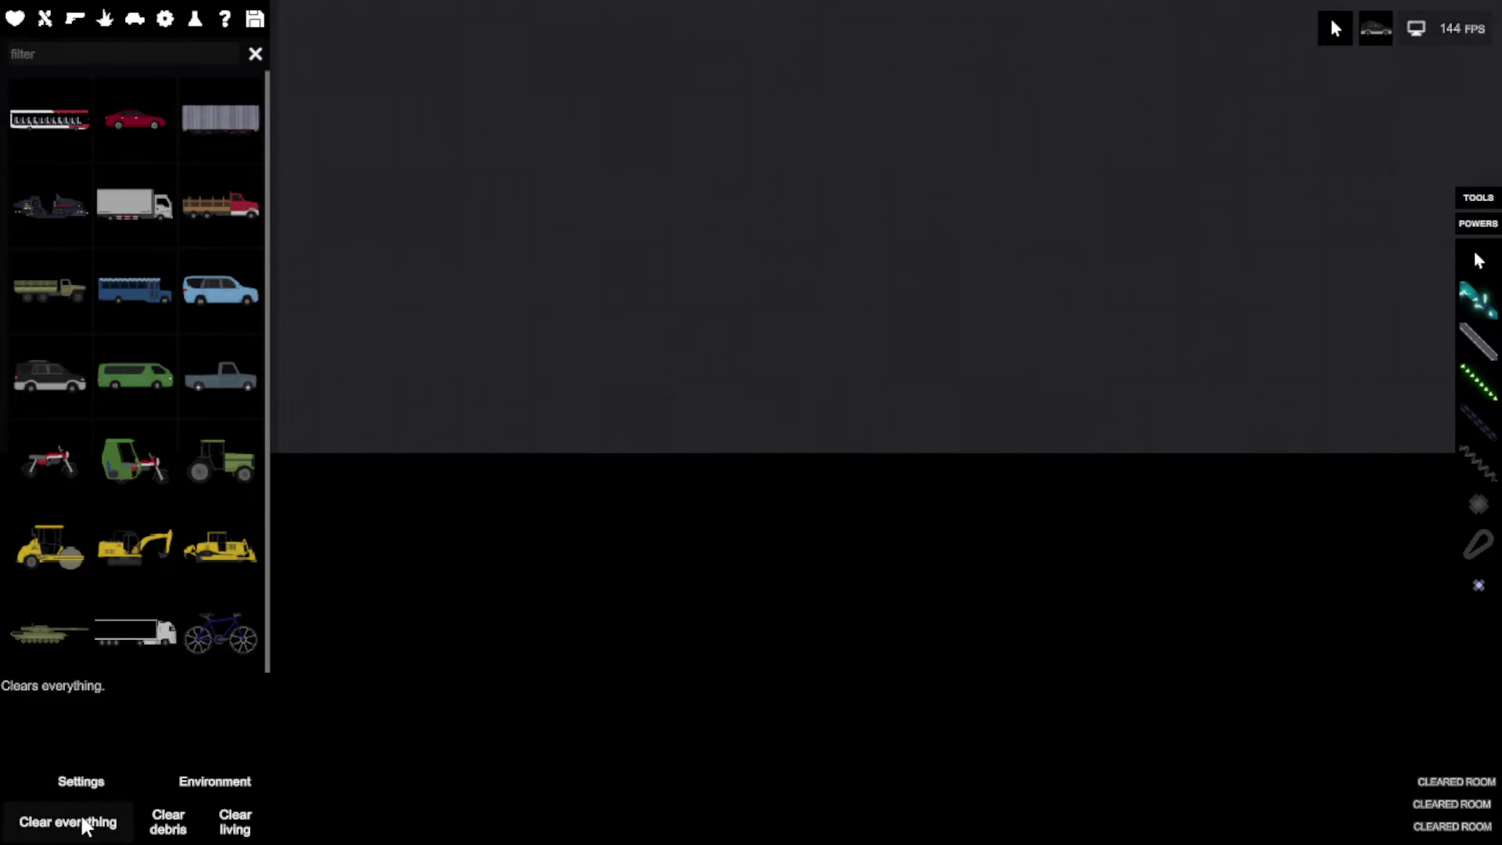
left_click(124, 277)
left_click(551, 325)
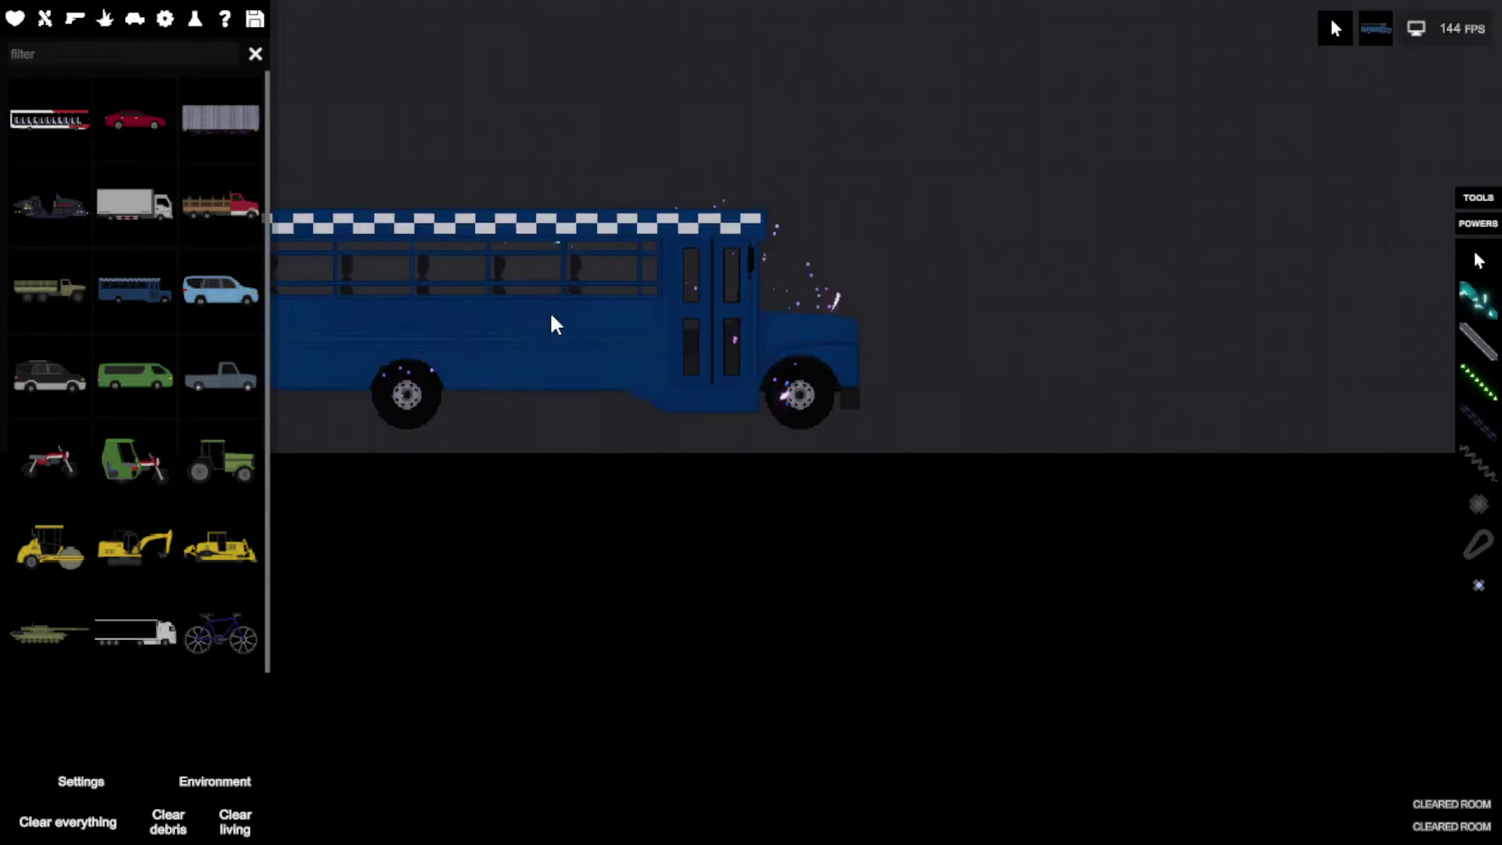
left_click_drag(571, 157, 922, 219)
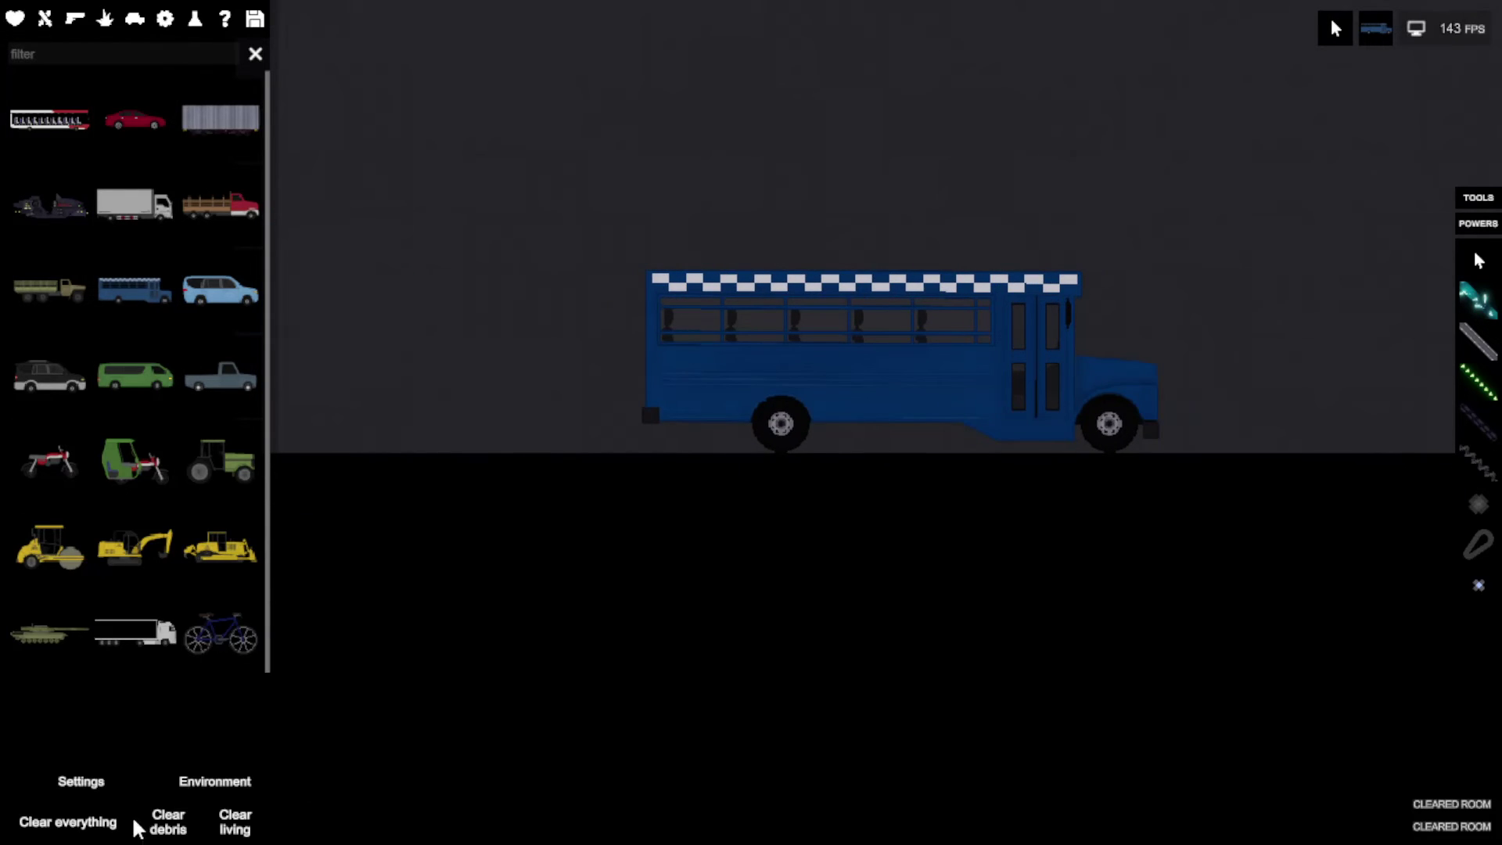
scroll(107, 596, "down", 1)
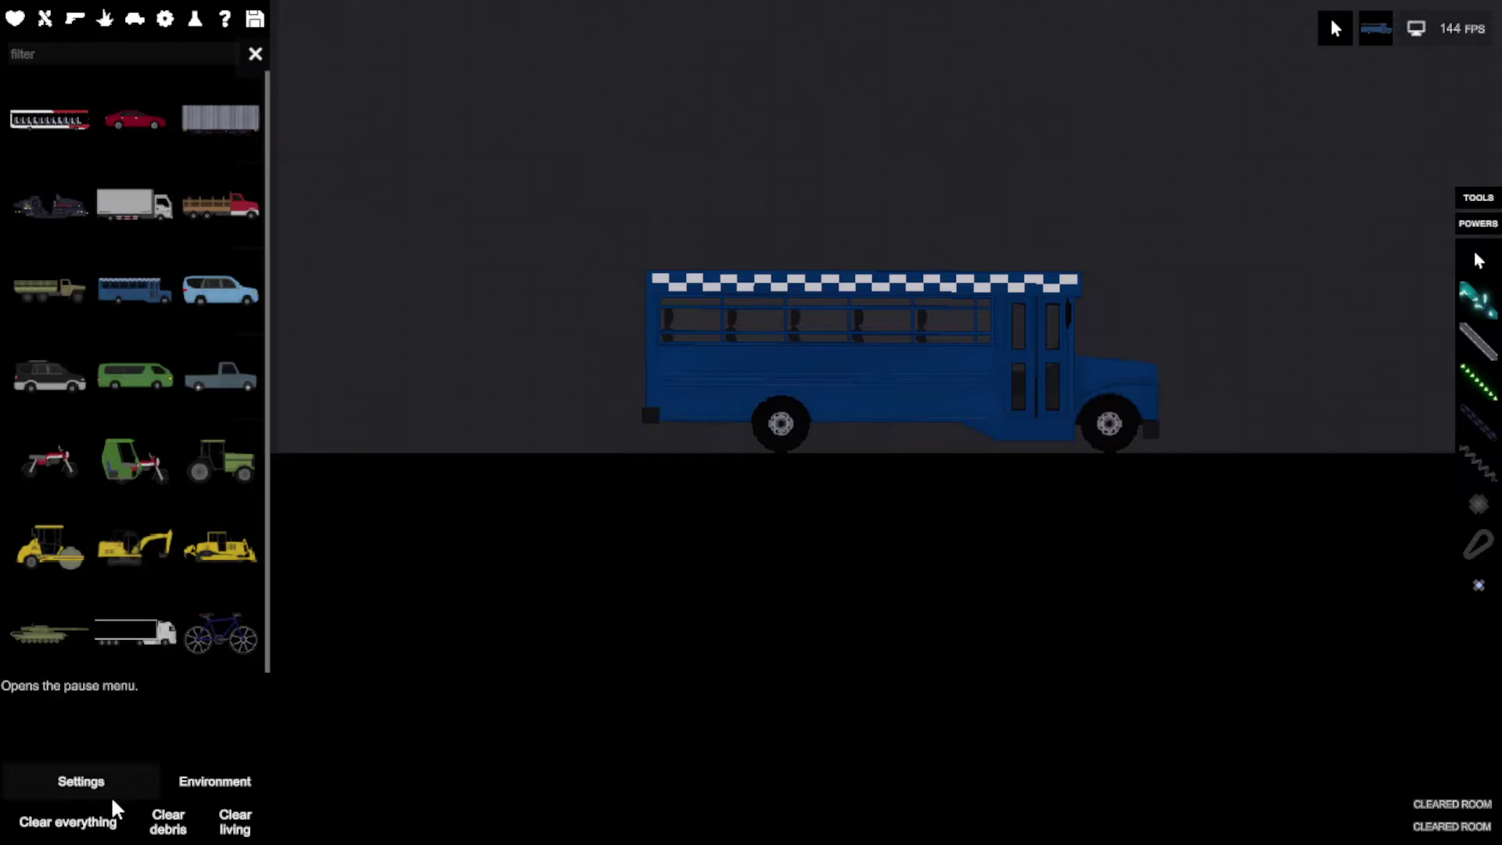
left_click(41, 826)
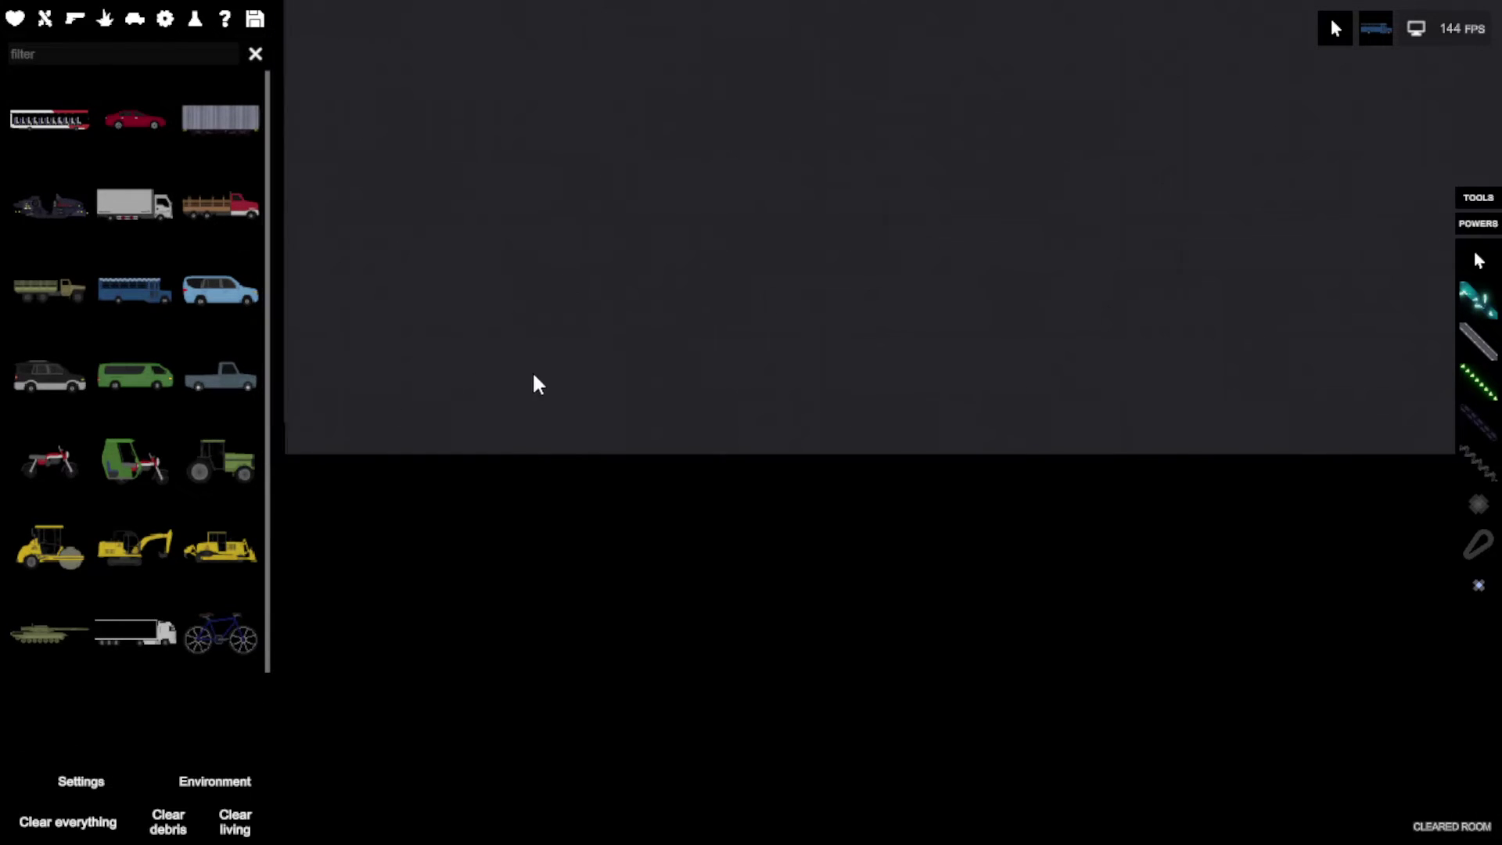
left_click_drag(537, 372, 841, 419)
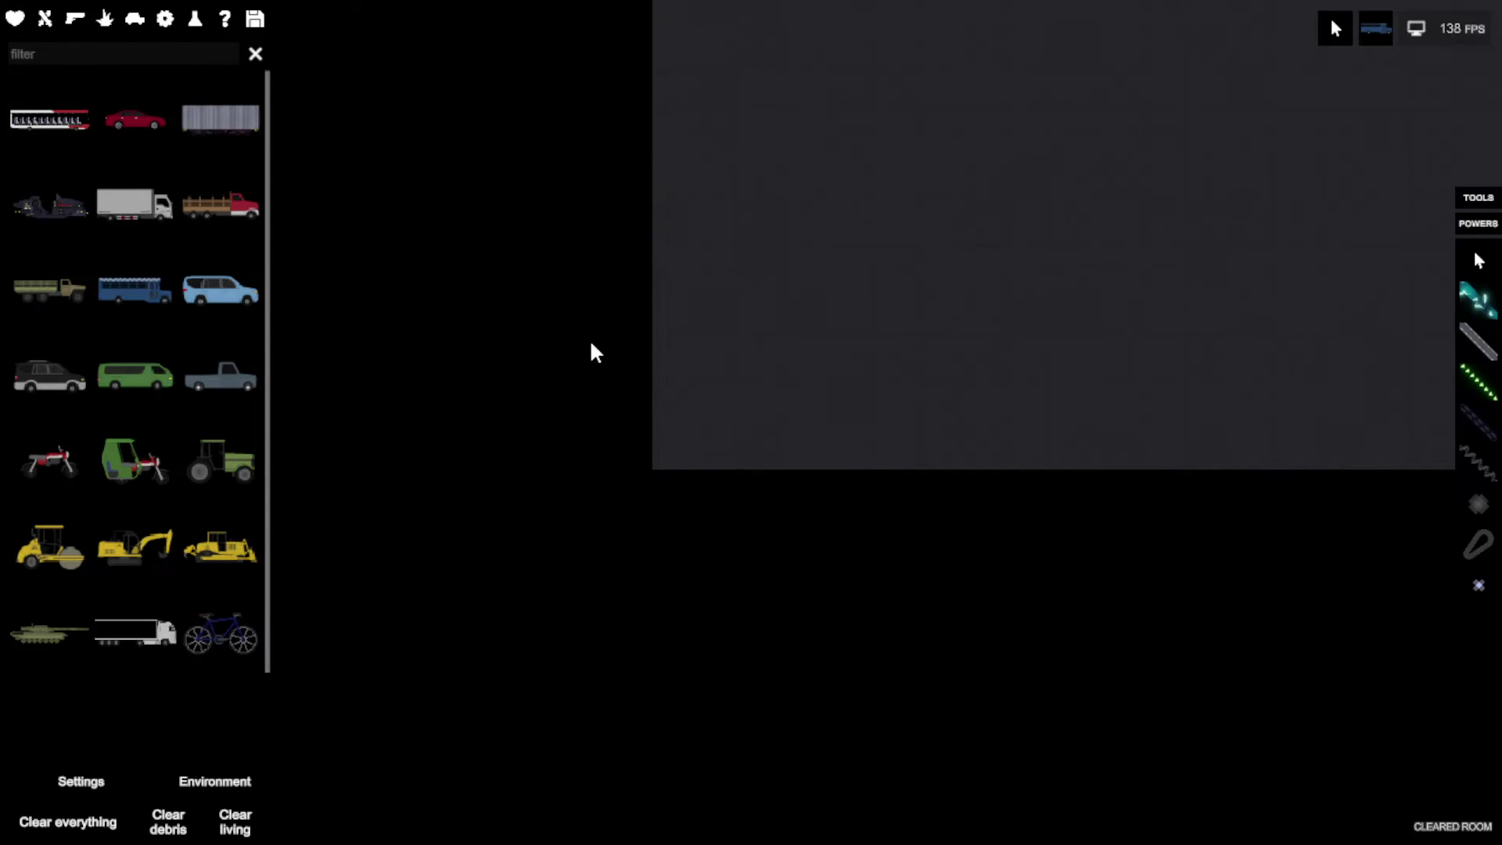
scroll(619, 367, "up", 1)
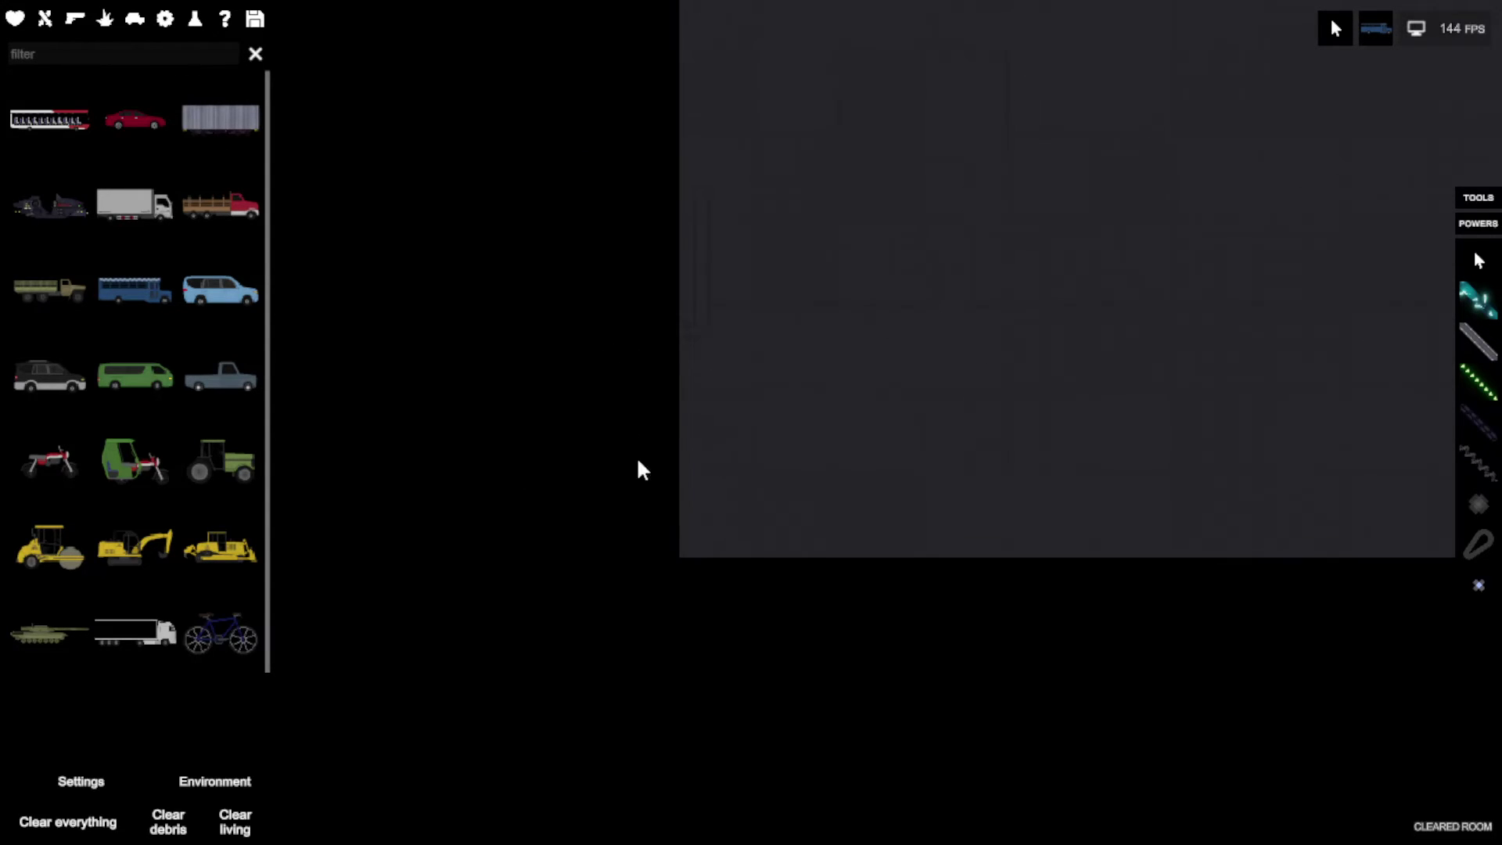
Place a Human from Entities, browse Machinery, then return to the Entities list
left_click(15, 19)
left_click(708, 374)
scroll(810, 440, "up", 1)
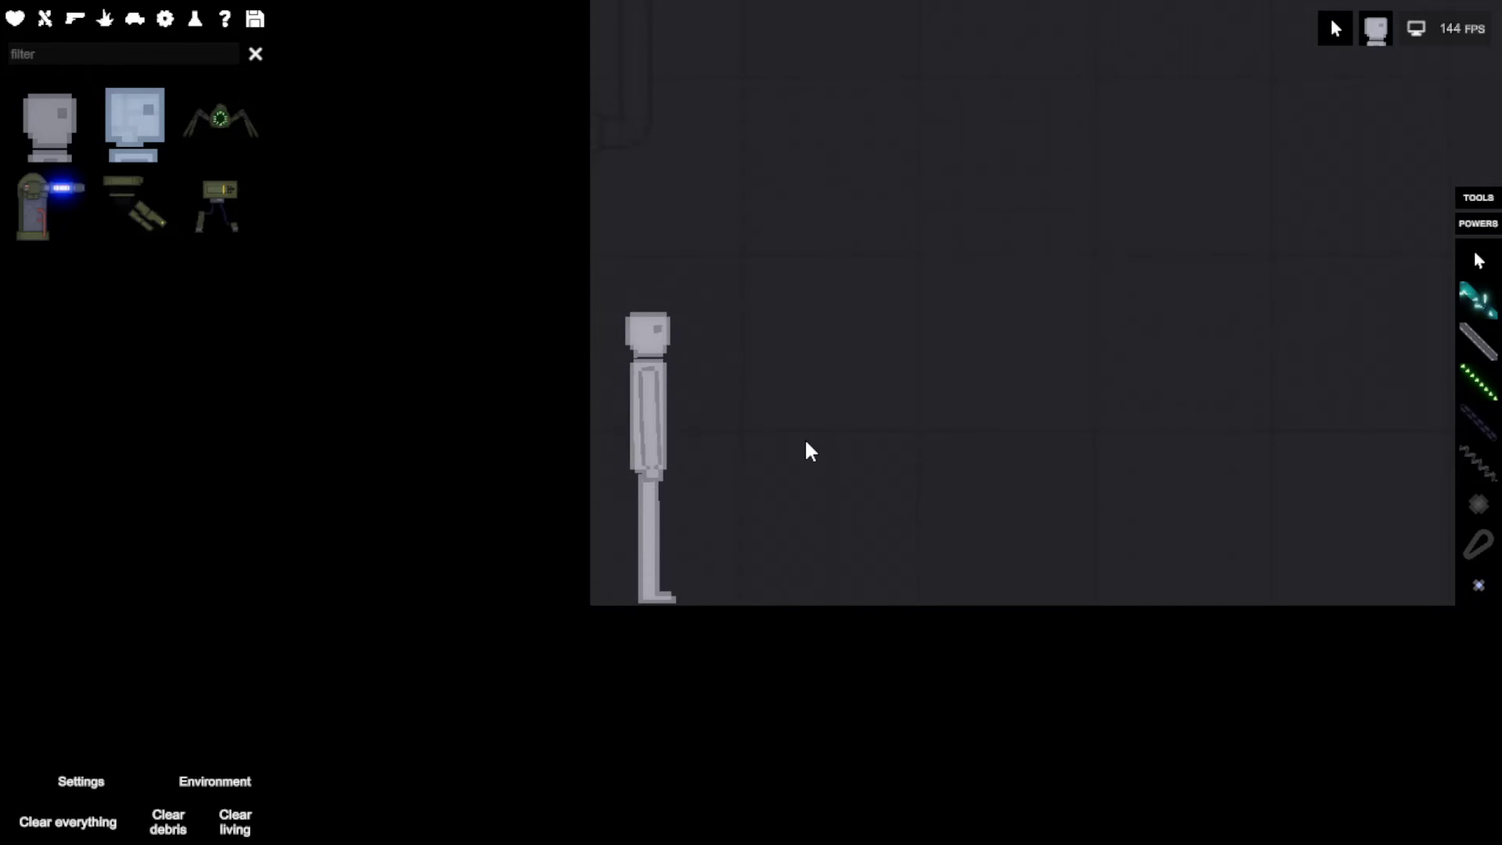
scroll(729, 475, "up", 2)
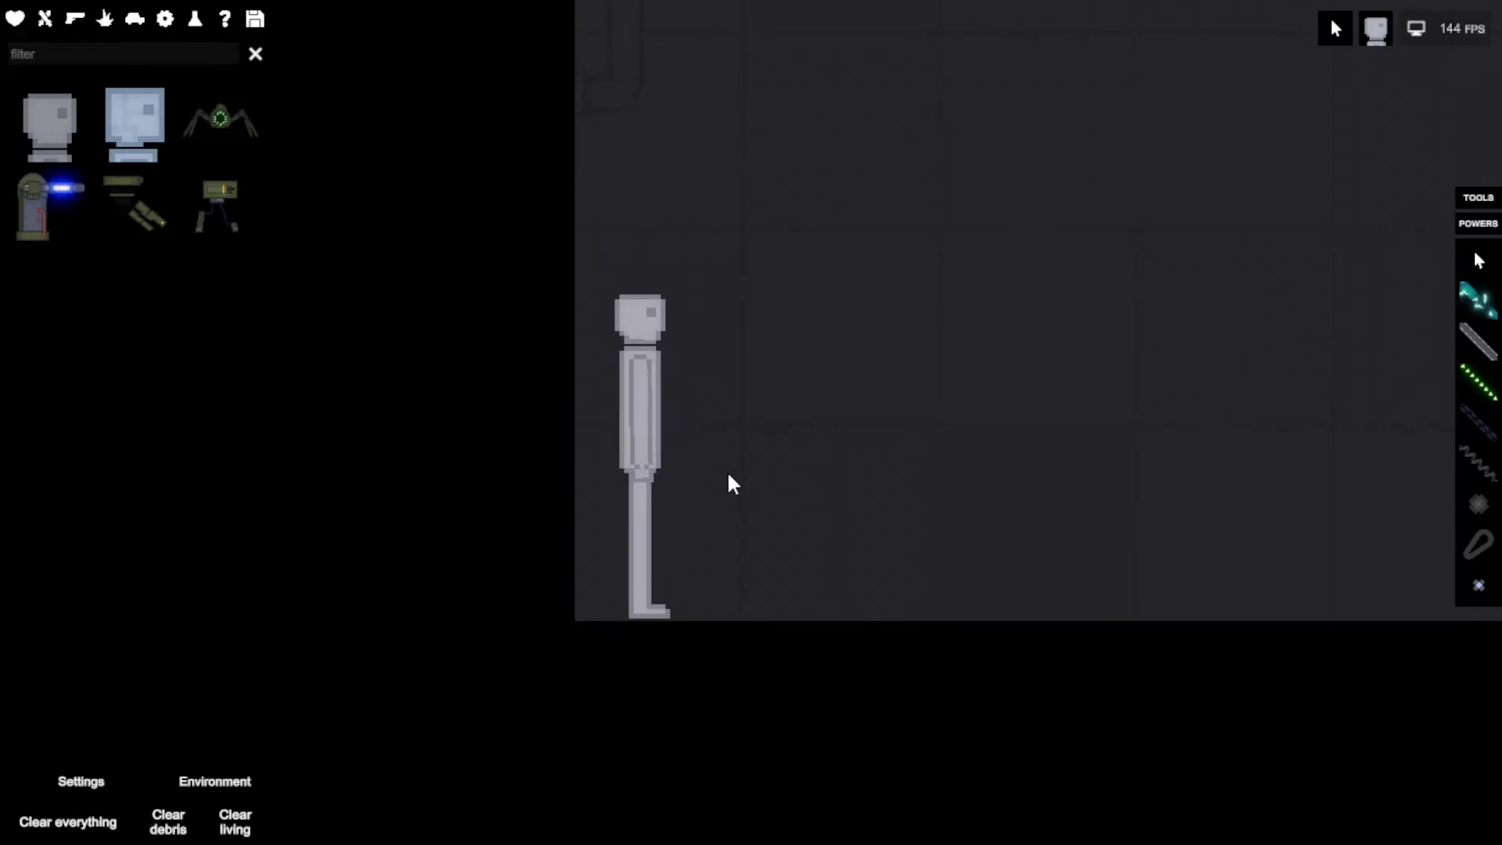
left_click(163, 25)
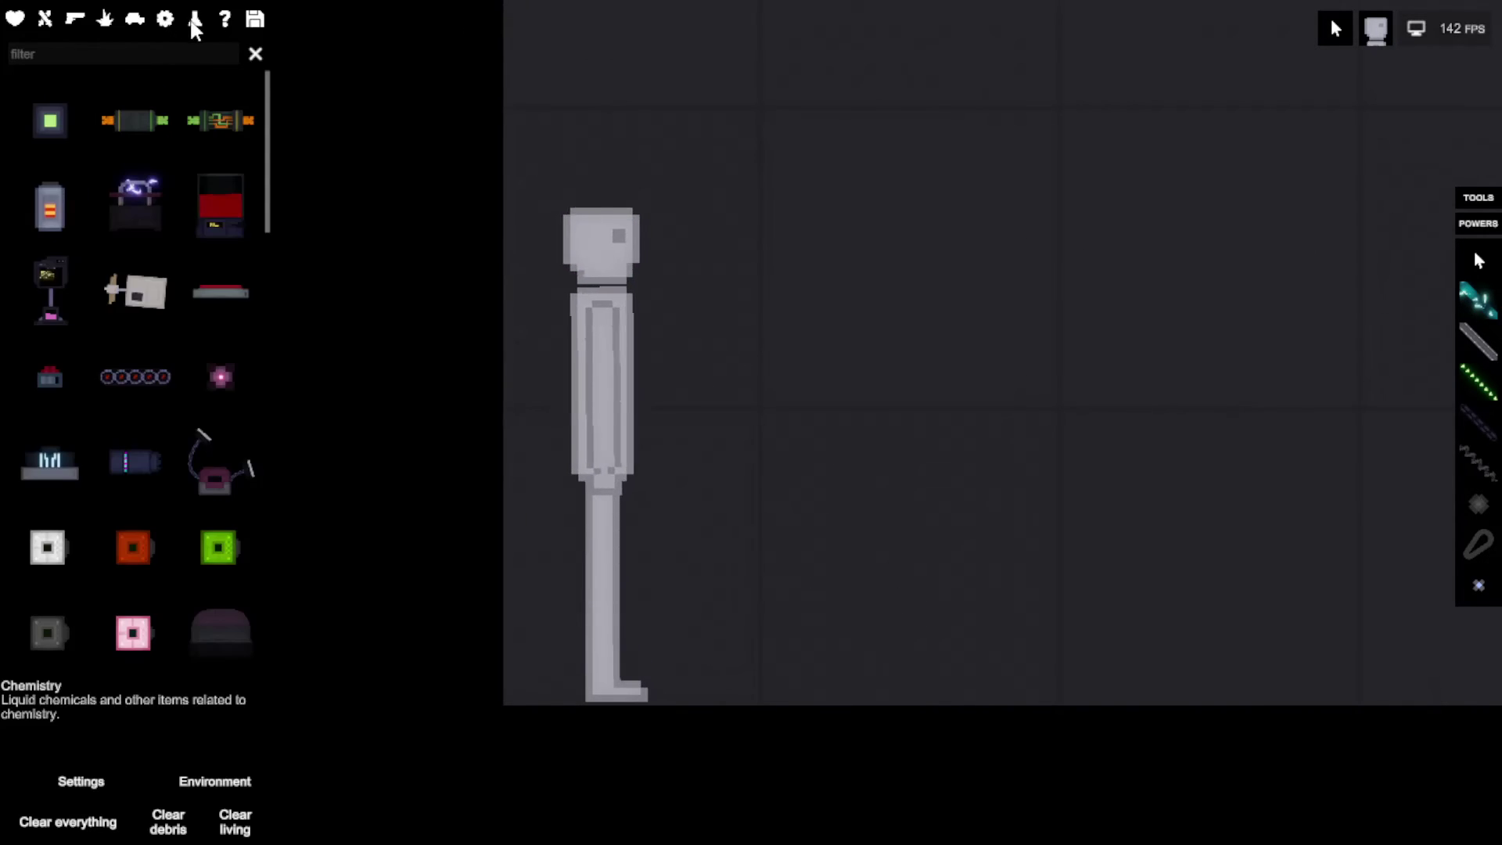
left_click(14, 26)
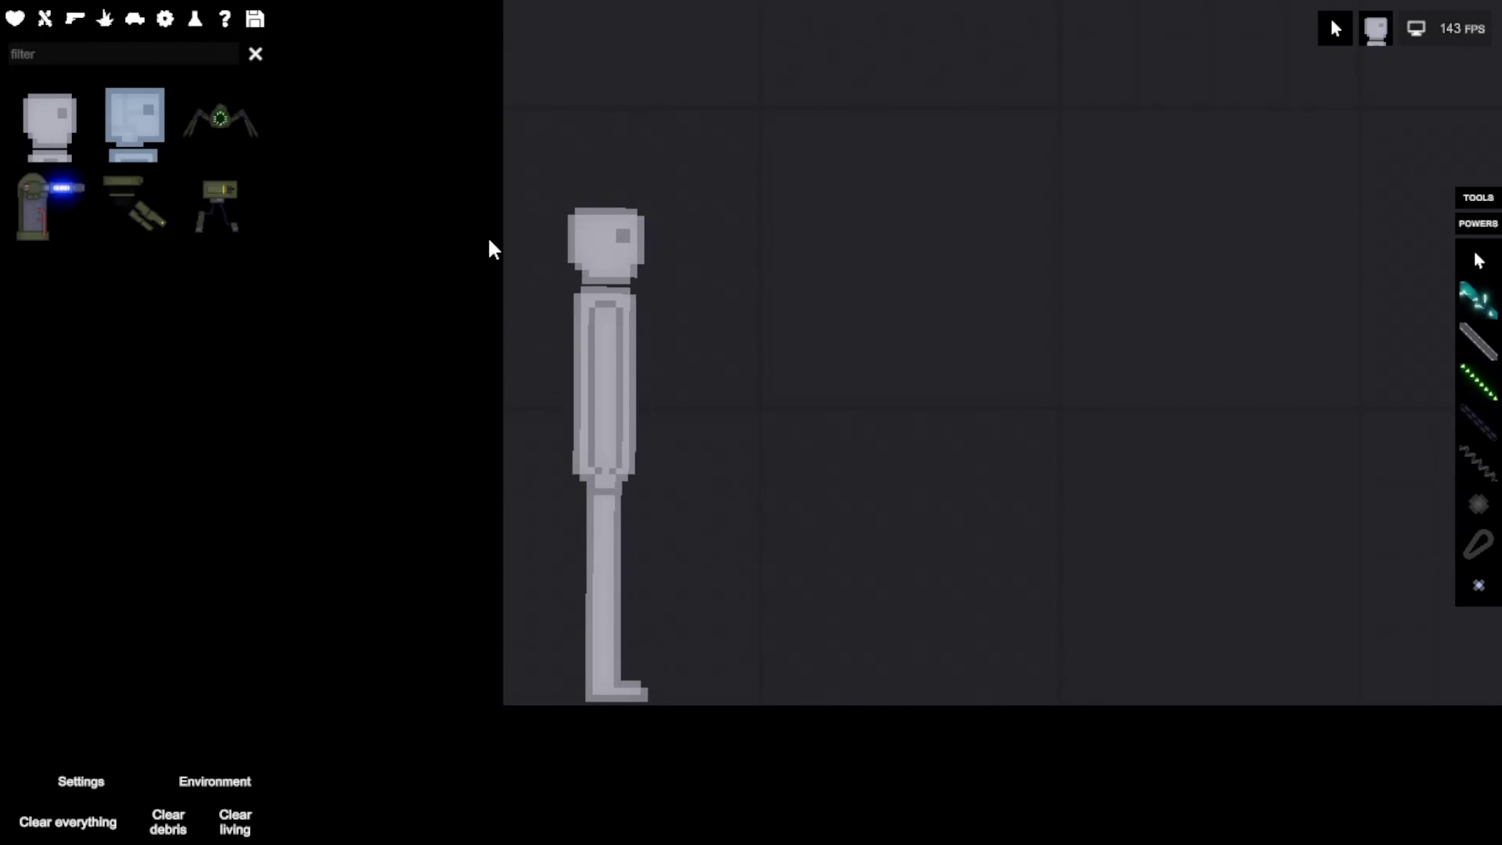